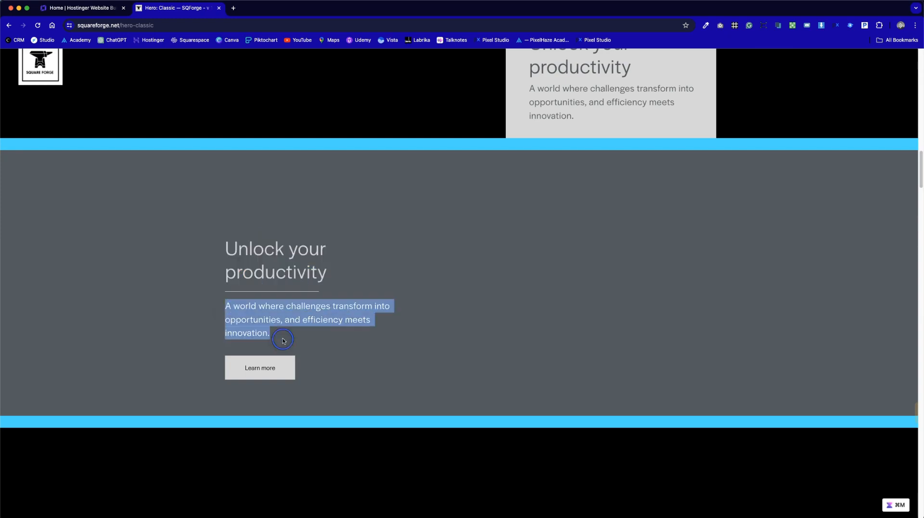
- Examine the heading and paragraph text in the grey "Unlock your productivity" hero on the reference page
click(320, 348)
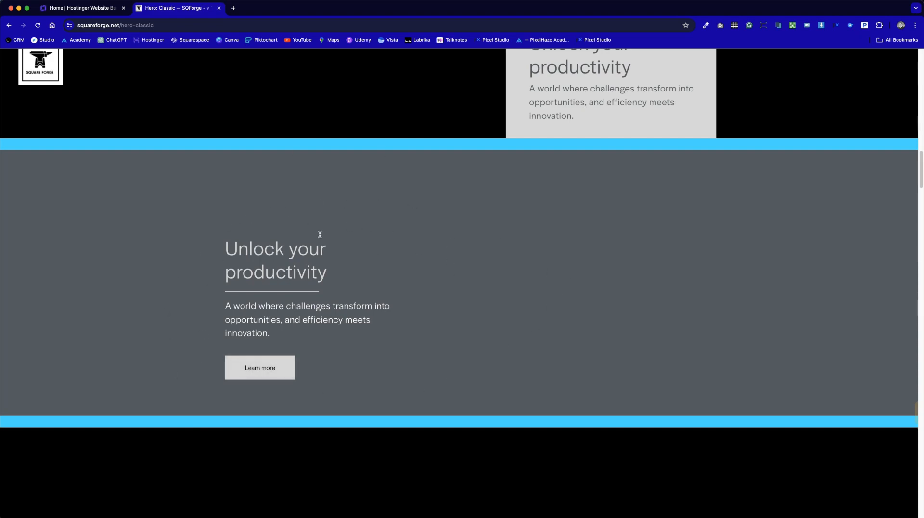
drag(220, 243, 312, 345)
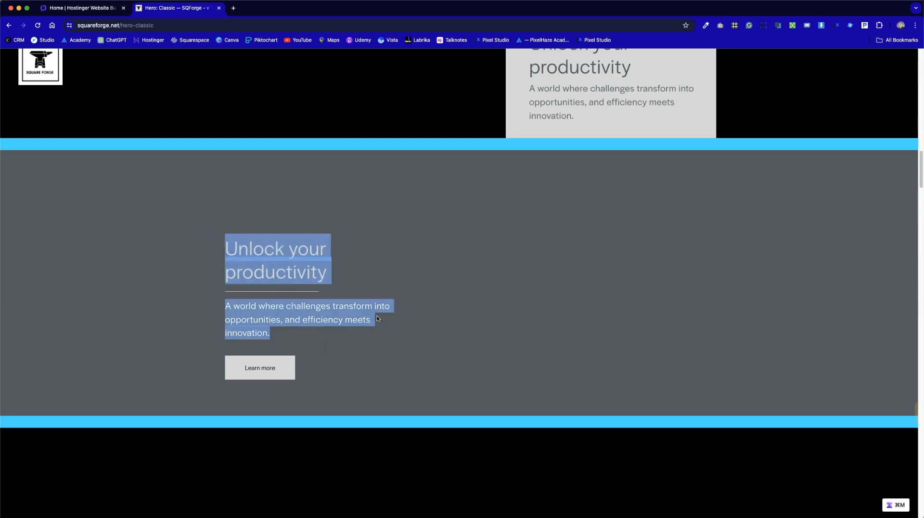
click(501, 287)
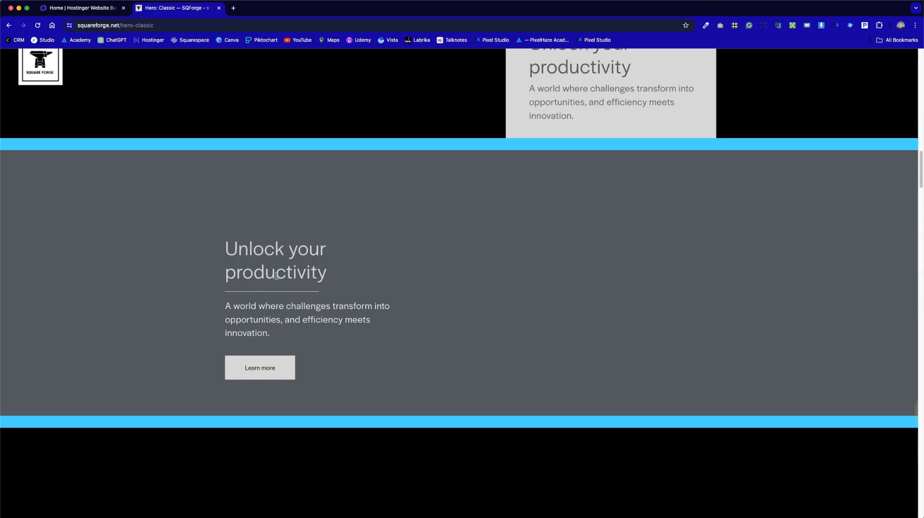
drag(235, 246, 340, 332)
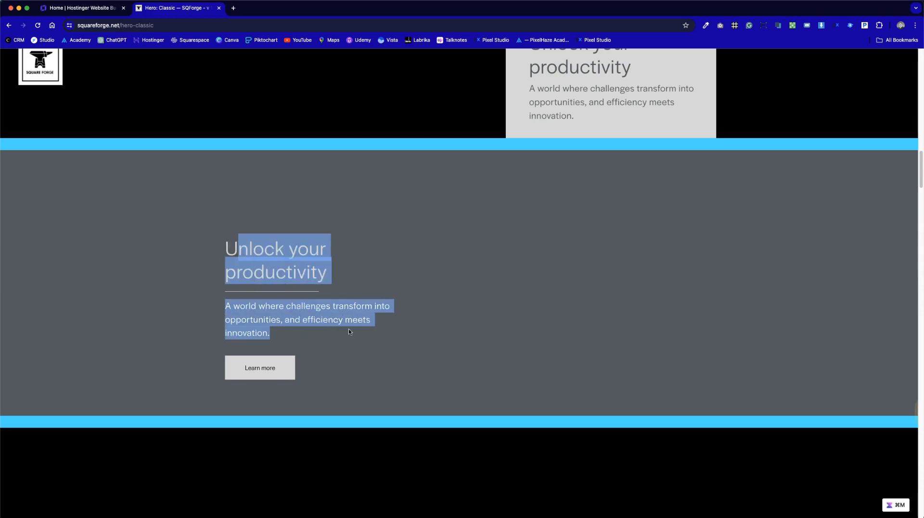
click(371, 316)
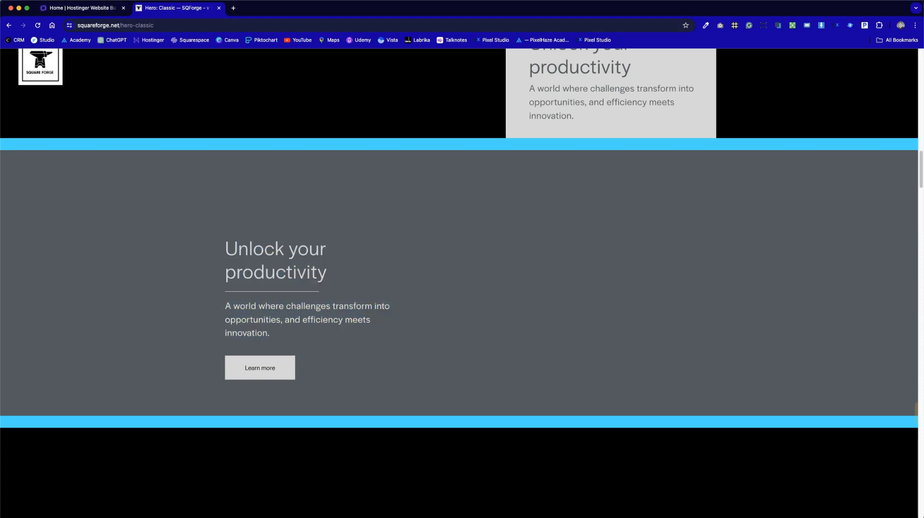
- Switch to the Hostinger Website Builder page and return from its preview to the editor
click(93, 11)
scroll(454, 330, down, 5)
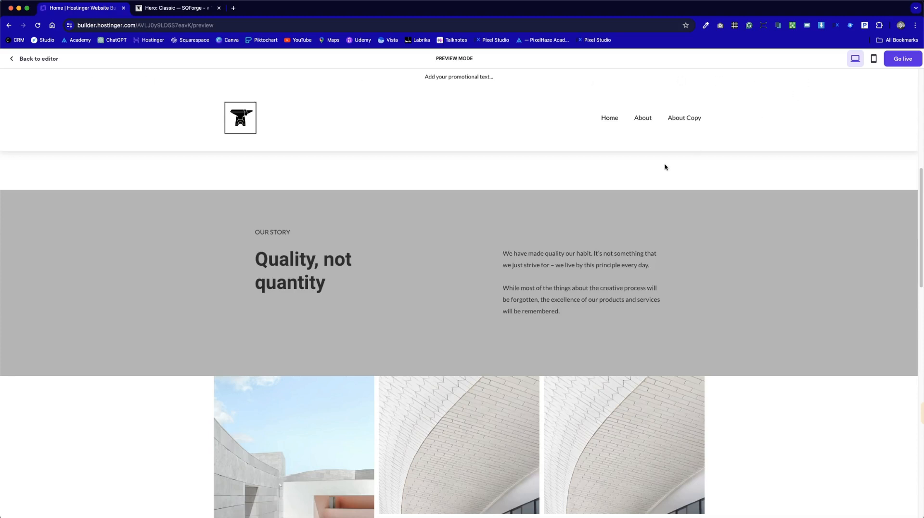
click(39, 58)
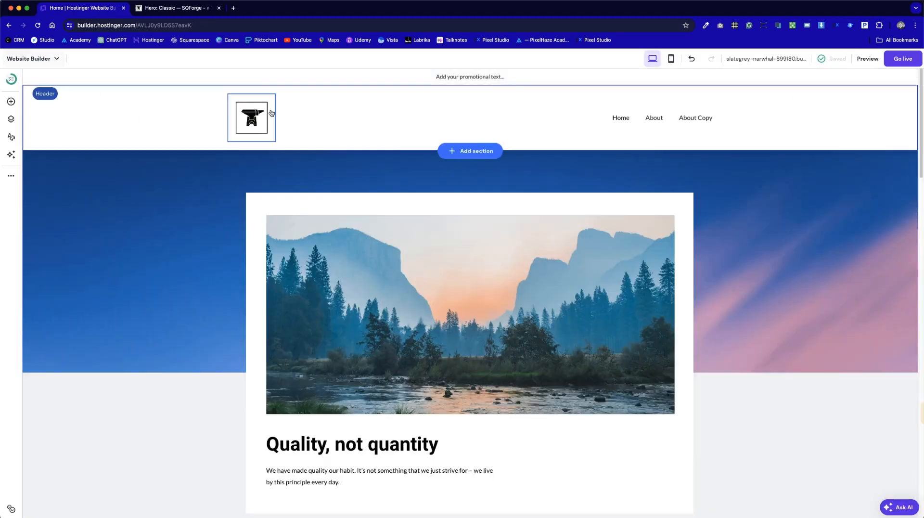
- Add the white About section with a centred heading, paragraph and button below the mountain image section
scroll(439, 285, down, 5)
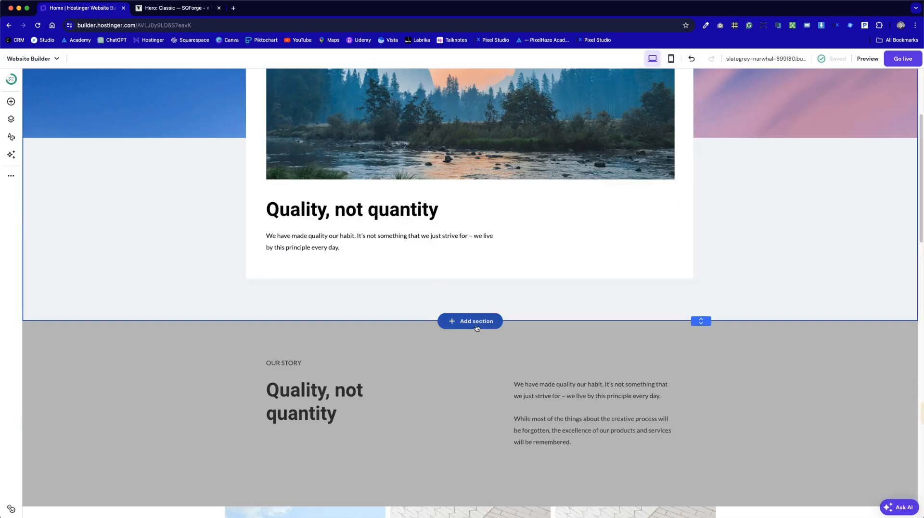
scroll(462, 313, down, 1)
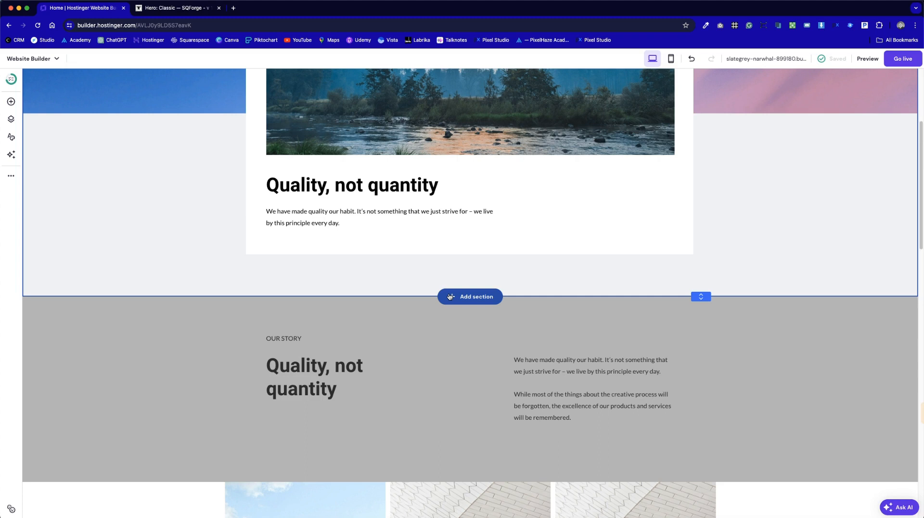
click(466, 297)
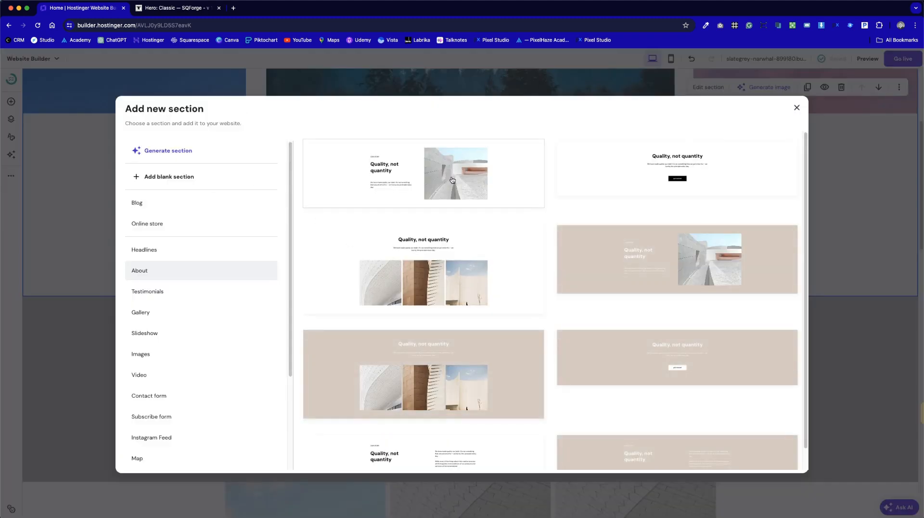
click(679, 168)
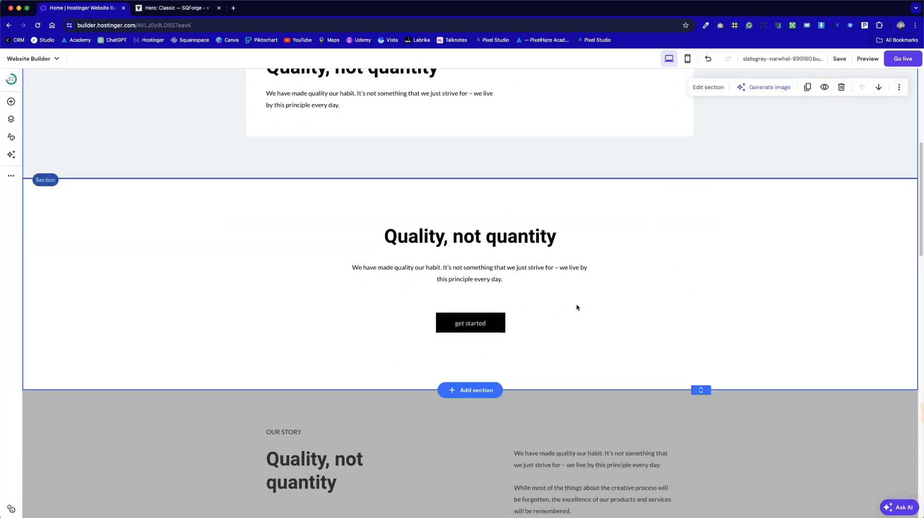
- Make the new section taller and move its heading, paragraph and button together into its lower half
drag(700, 390, 687, 445)
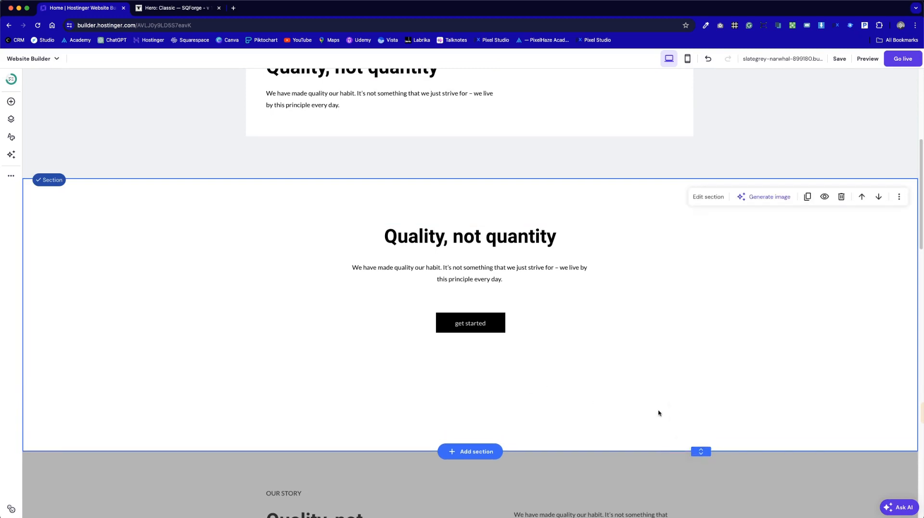
drag(700, 451, 700, 464)
drag(441, 232, 427, 322)
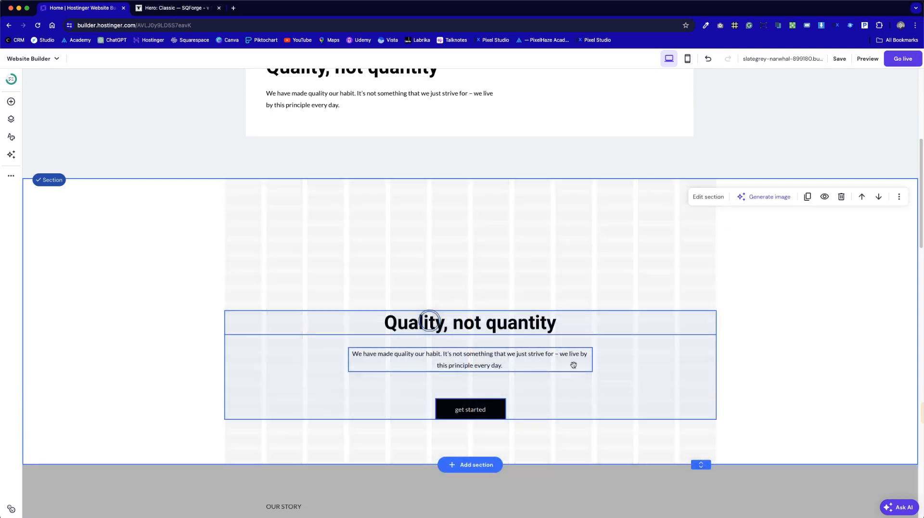
- Move the new section's paragraph to the left edge of the grid and narrow its text box
click(510, 354)
drag(509, 355, 383, 361)
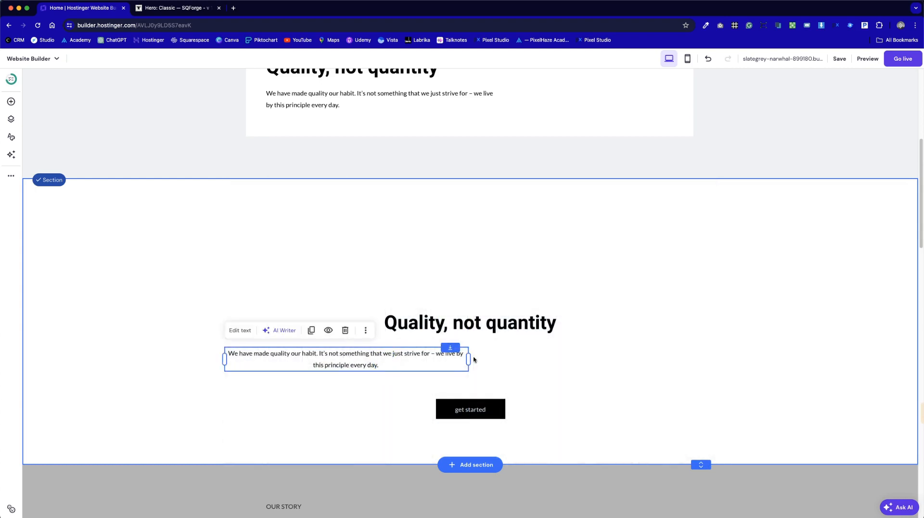
drag(465, 359, 415, 358)
click(303, 398)
- Left-align the paragraph text in the new section
click(298, 359)
click(243, 331)
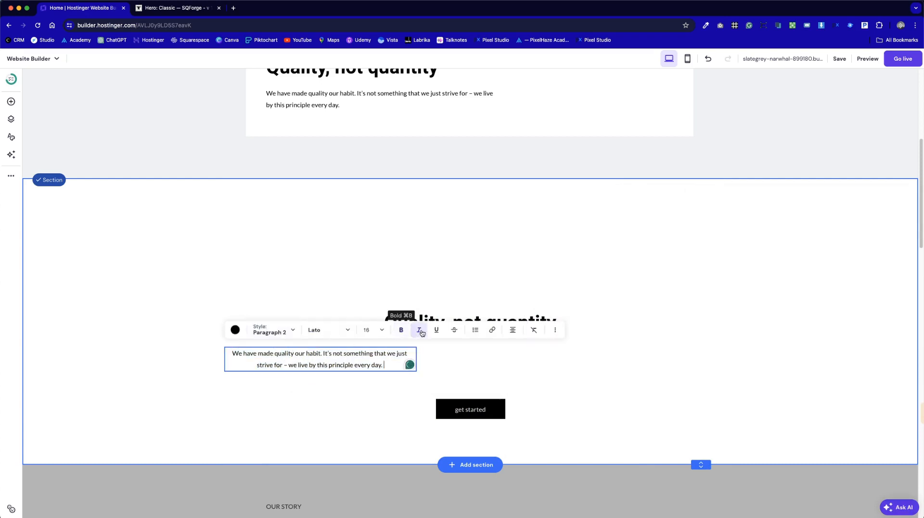
click(513, 329)
click(489, 347)
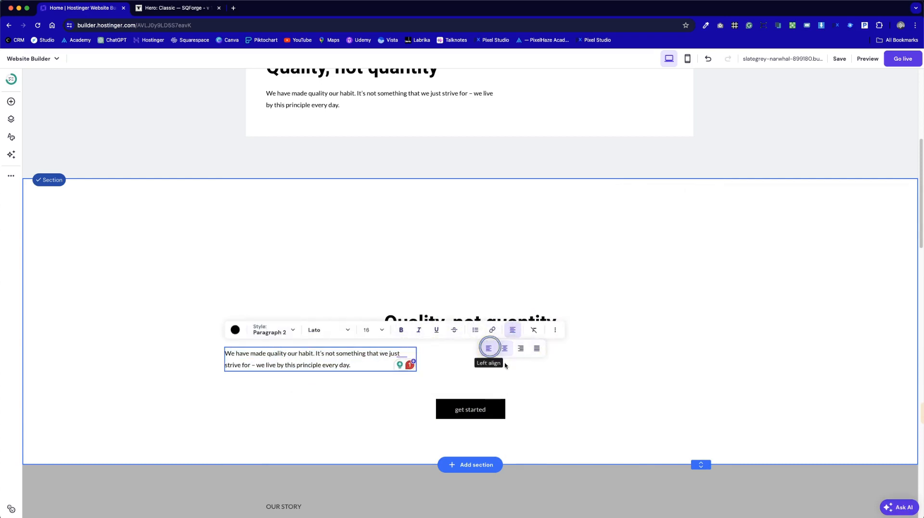
click(695, 408)
- Left-align the "Quality, not quantity" heading in the new section
click(519, 323)
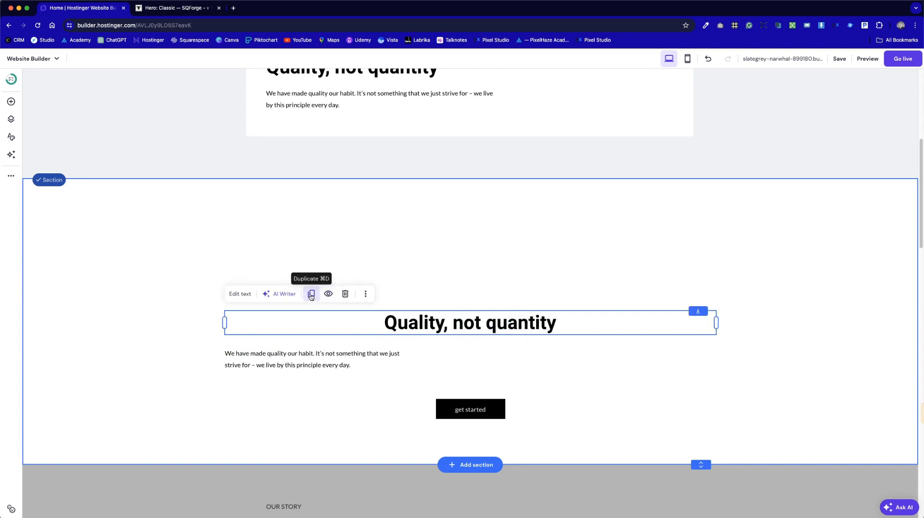
click(243, 294)
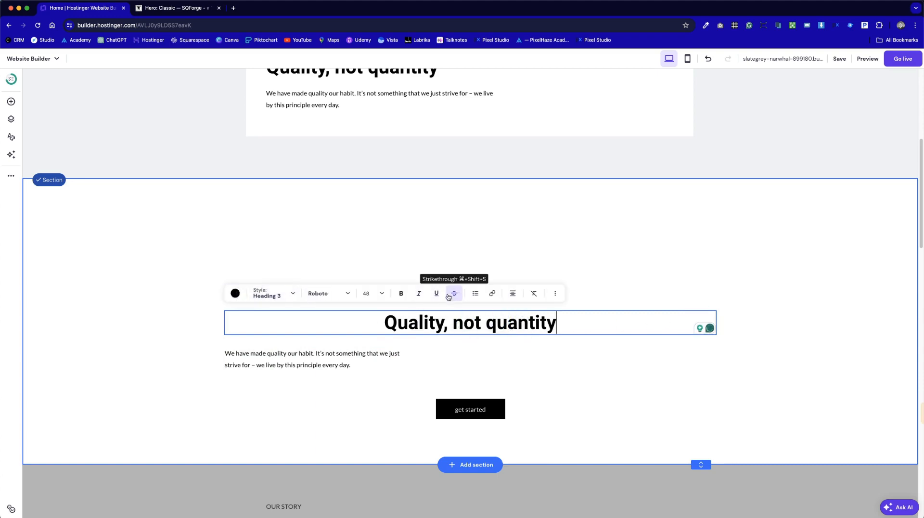
click(512, 292)
click(489, 312)
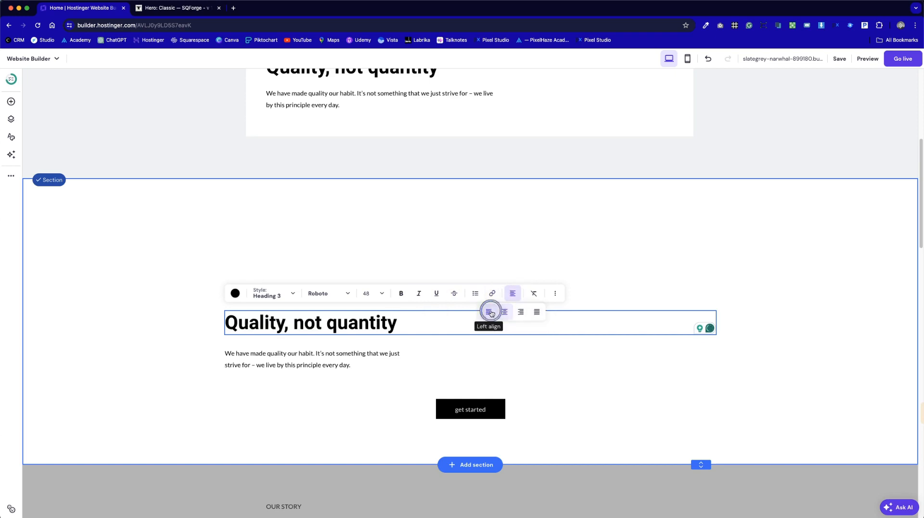
click(608, 352)
- Resize the heading and paragraph boxes in the new section to the same width of five grid columns
drag(717, 325, 513, 328)
click(301, 365)
mouse_move(418, 355)
mouse_down()
mouse_move(499, 361)
mouse_move(427, 357)
mouse_up()
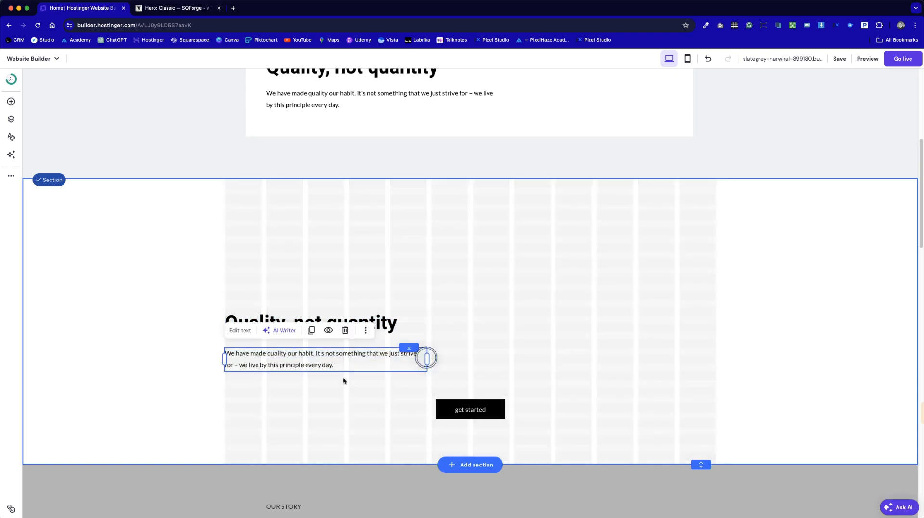
click(394, 331)
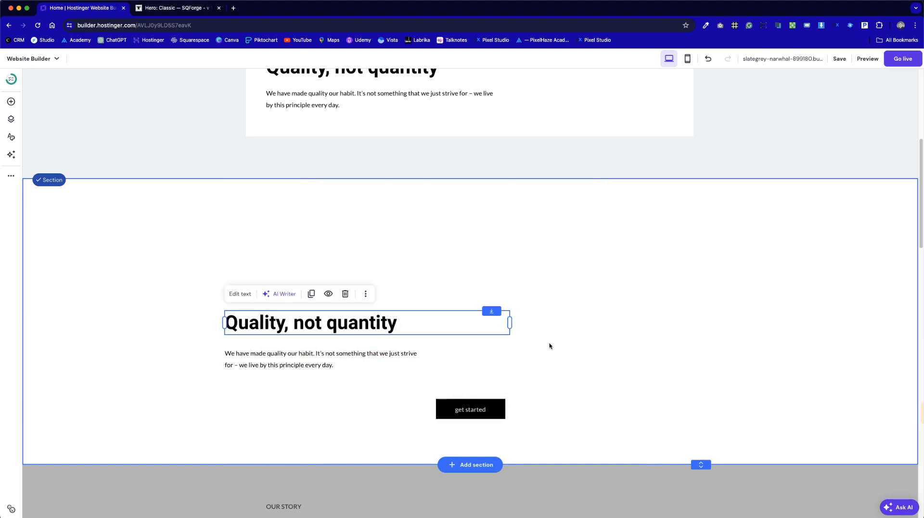
drag(506, 324, 427, 326)
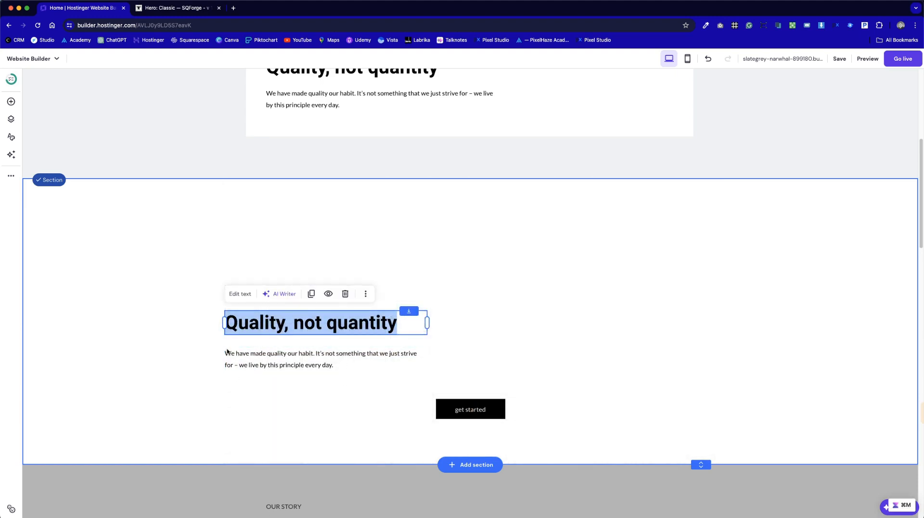
click(400, 397)
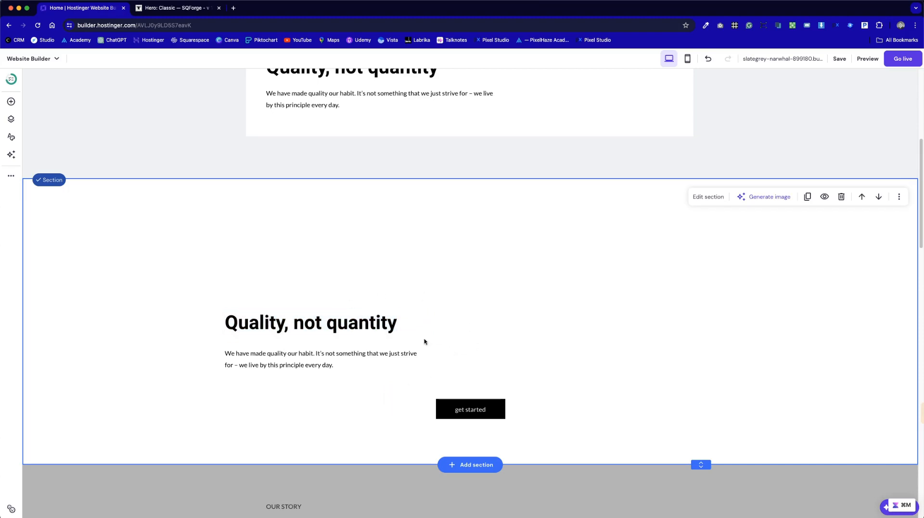
- Try adding a second copy of the heading text inside the heading box and undo it
double_click(403, 326)
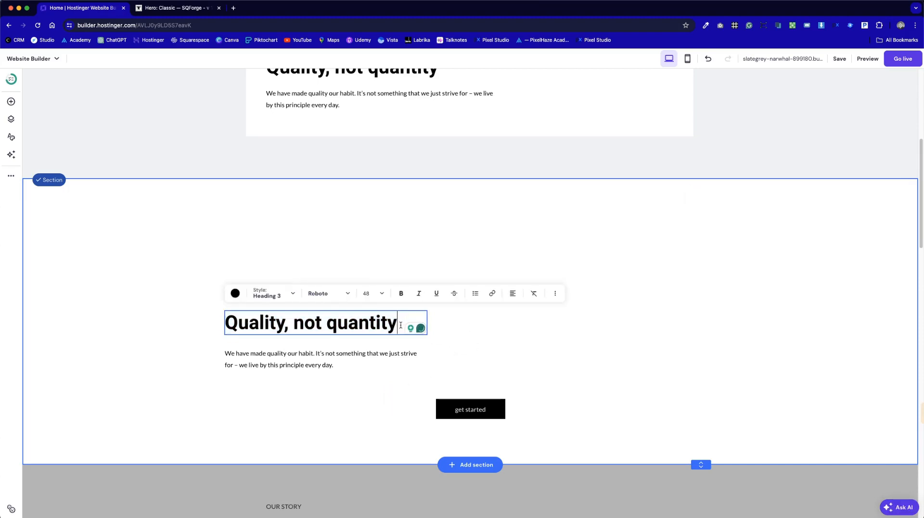
key(super+a)
key(super+c)
click(405, 324)
key(super+v)
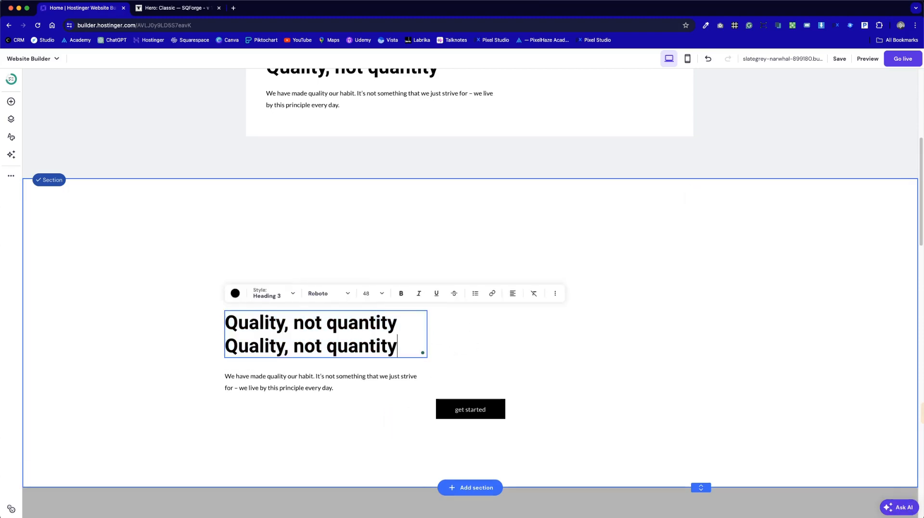
key(Escape)
key(super+z)
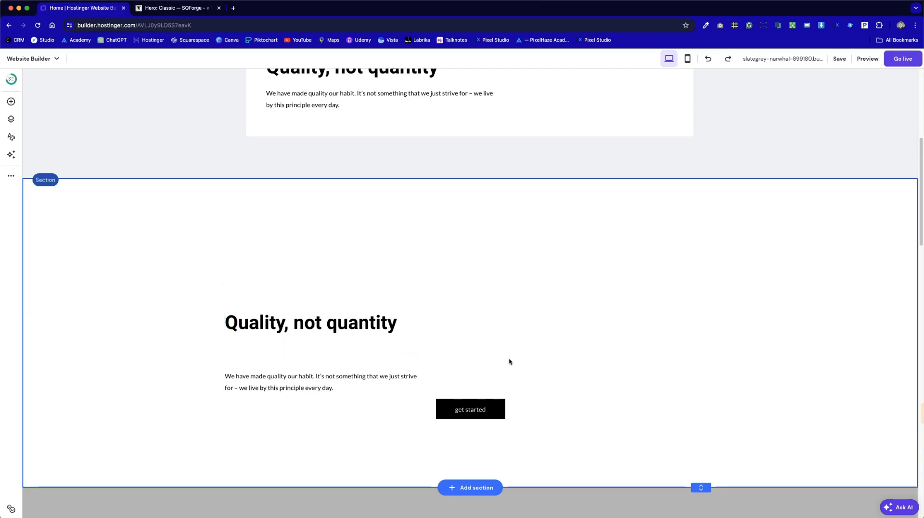
click(565, 350)
- Move the "get started" button beneath the paragraph, flush with the paragraph's left edge
drag(477, 407, 272, 396)
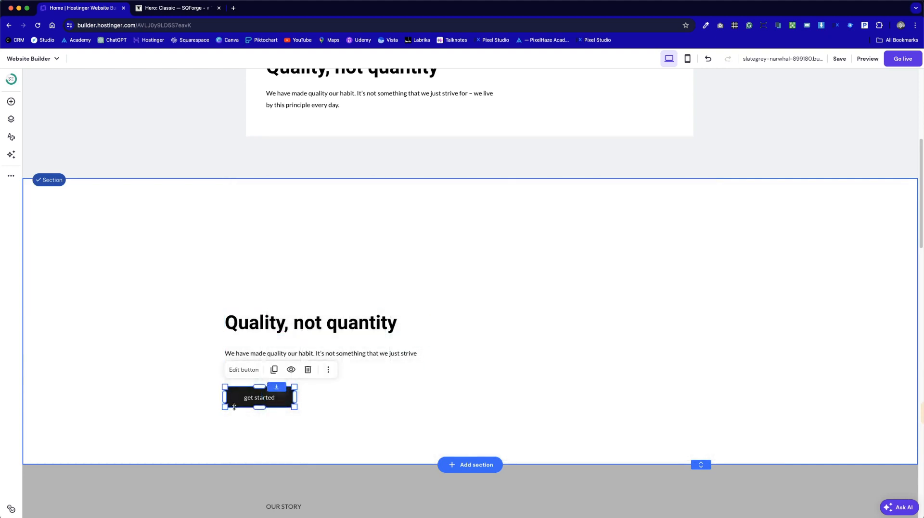
click(392, 407)
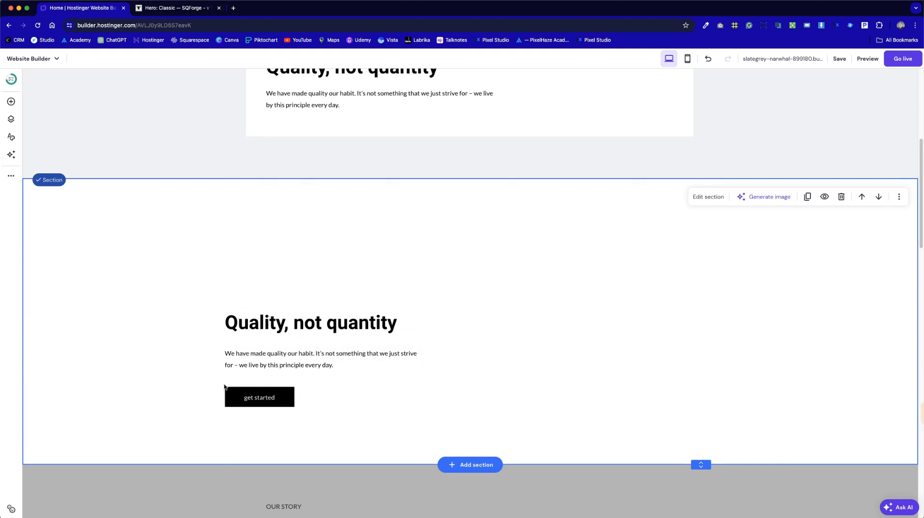
click(642, 390)
- Move the paragraph and the button together slightly lower to widen the gap beneath the heading
drag(367, 414, 218, 353)
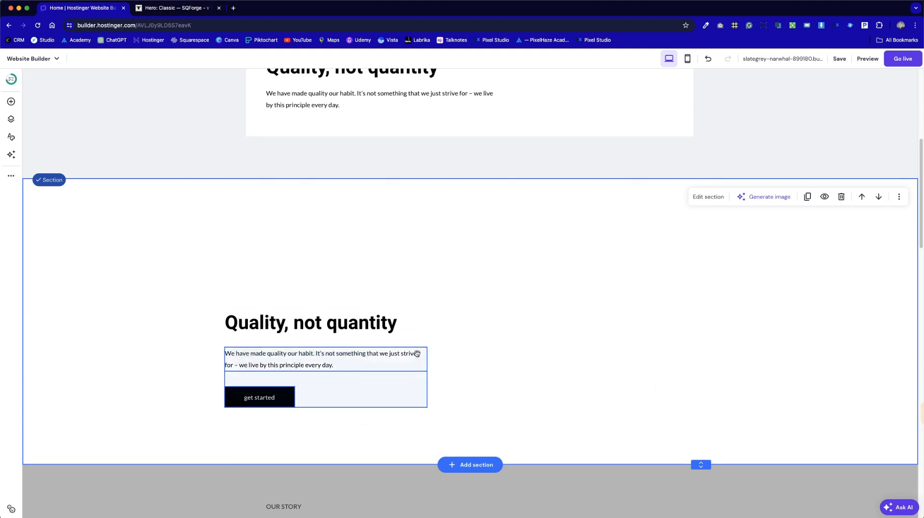
drag(358, 359, 353, 381)
click(590, 388)
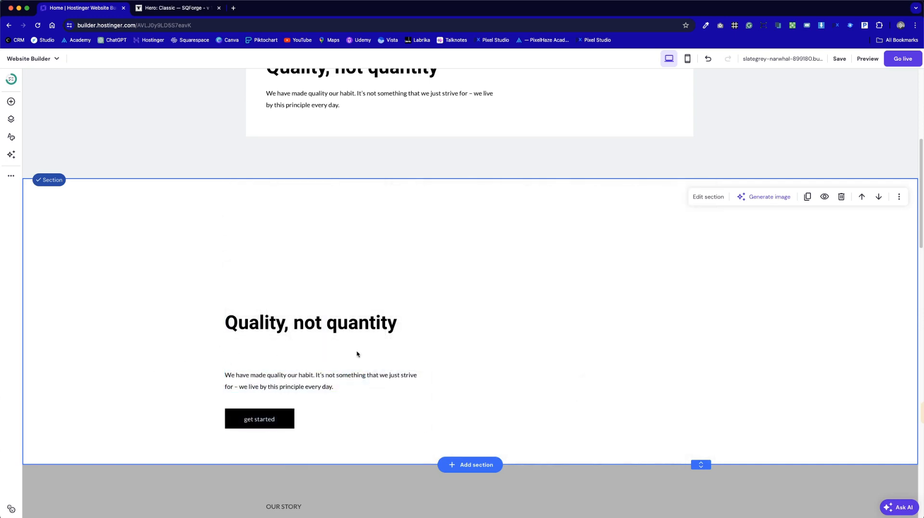
- Check the reference hero, return to the builder and give the "Quality, not quantity" heading a larger heading style
click(192, 14)
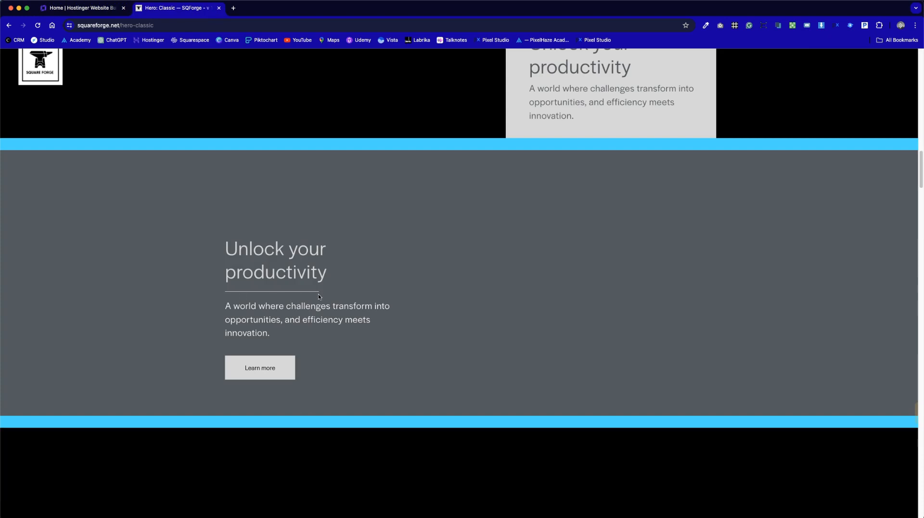
click(99, 13)
click(323, 329)
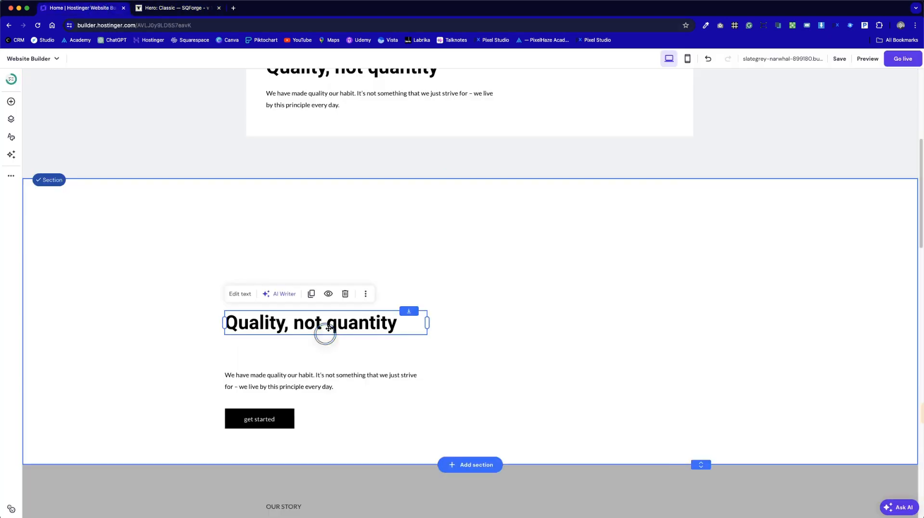
click(310, 323)
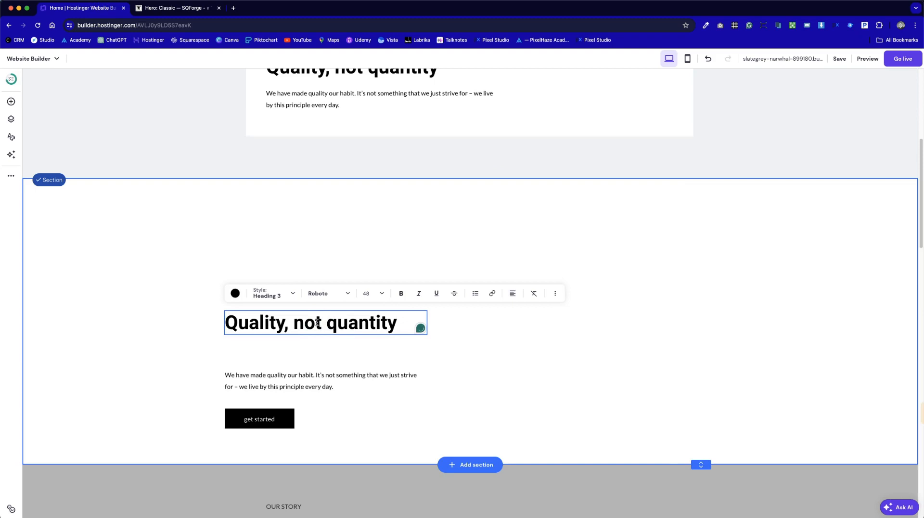
click(272, 293)
click(274, 341)
key(Escape)
click(587, 429)
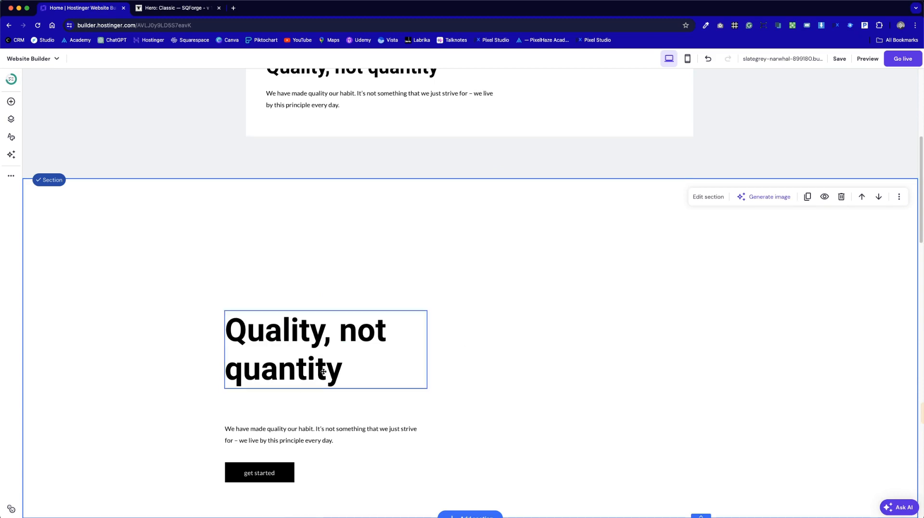
- Move the heading, paragraph and button together slightly higher within the section
drag(255, 333, 292, 341)
click(525, 375)
scroll(537, 379, down, 1)
scroll(539, 379, up, 1)
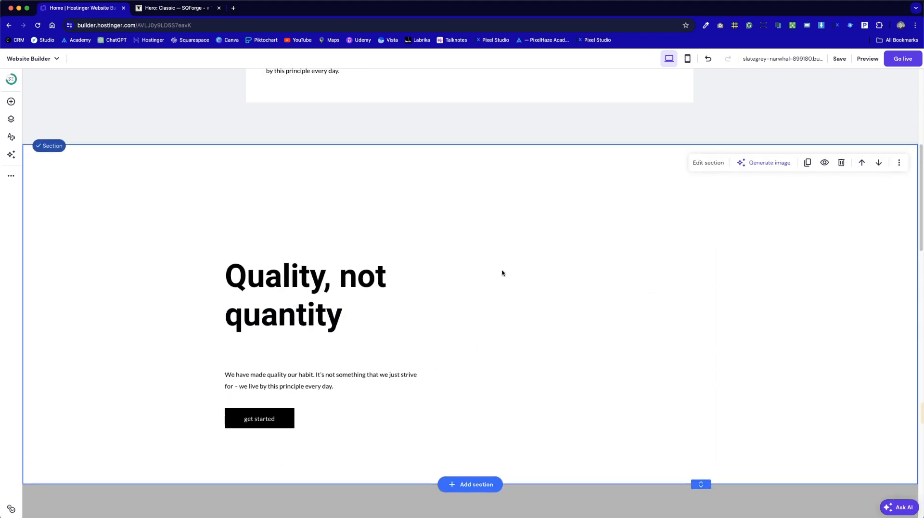
- Add a shape to the hero section and change it to a thin solid horizontal line
click(11, 101)
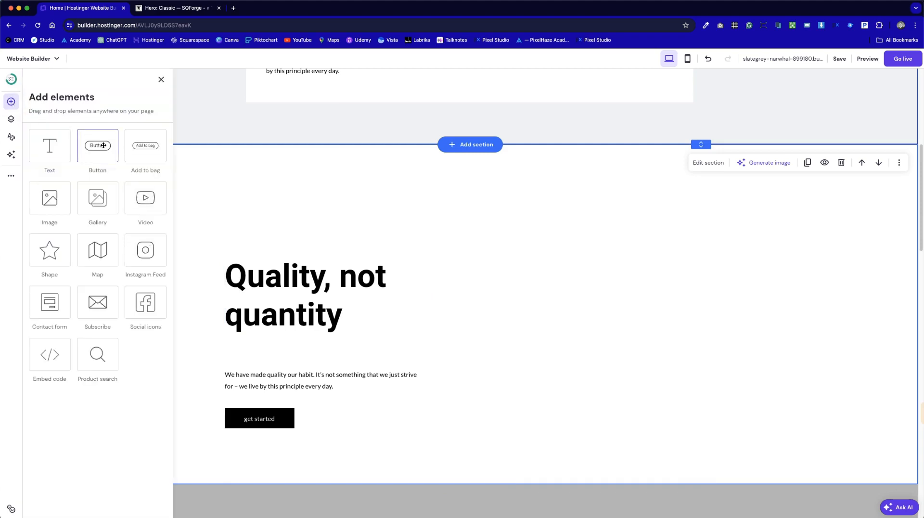
click(51, 249)
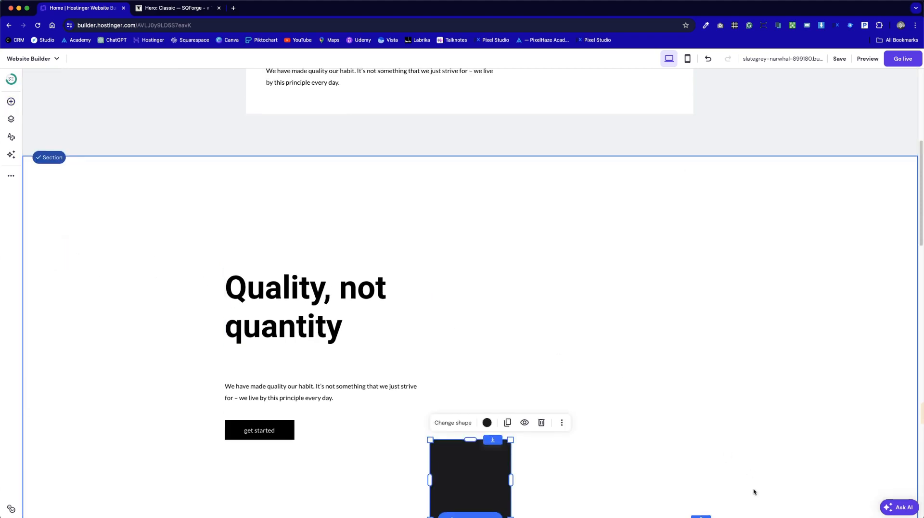
click(454, 423)
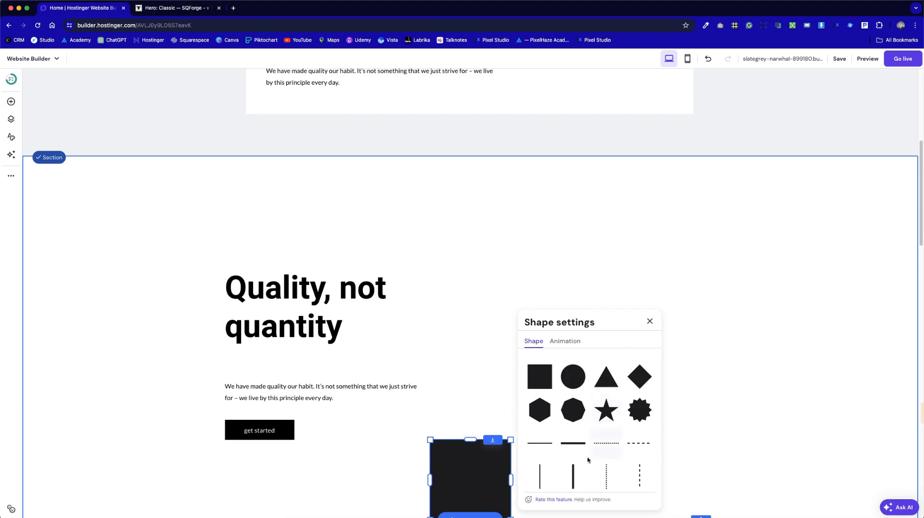
click(540, 442)
click(734, 421)
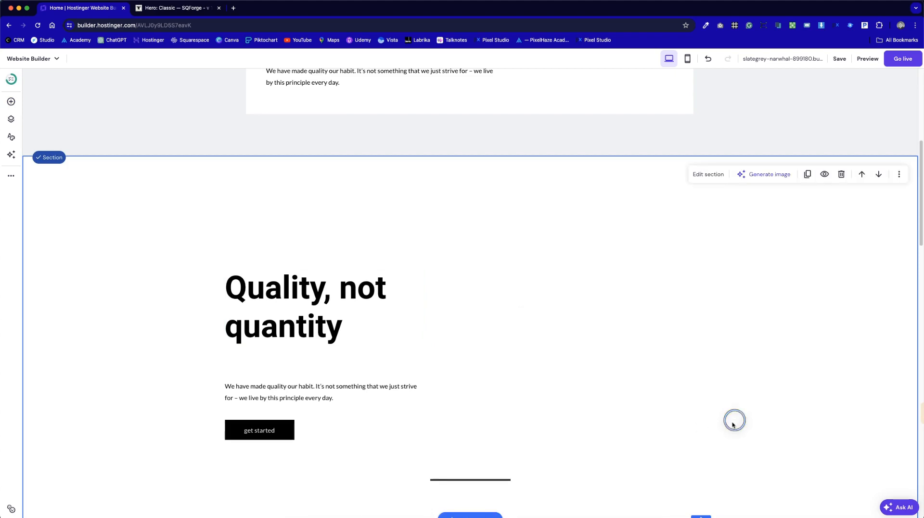
- Place the line between the heading and paragraph, flush with their left edge, and lengthen it to about two-thirds of the paragraph's width
drag(473, 481, 516, 367)
drag(515, 406, 246, 359)
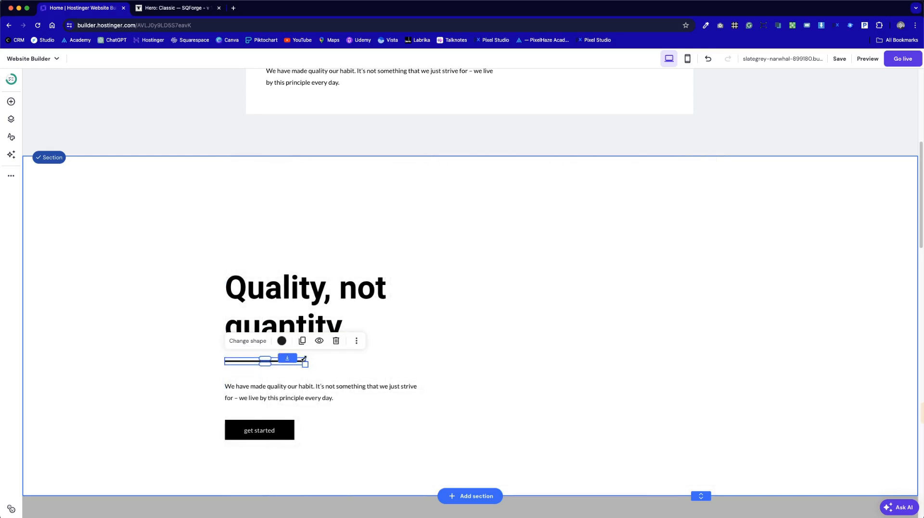
drag(306, 360, 355, 361)
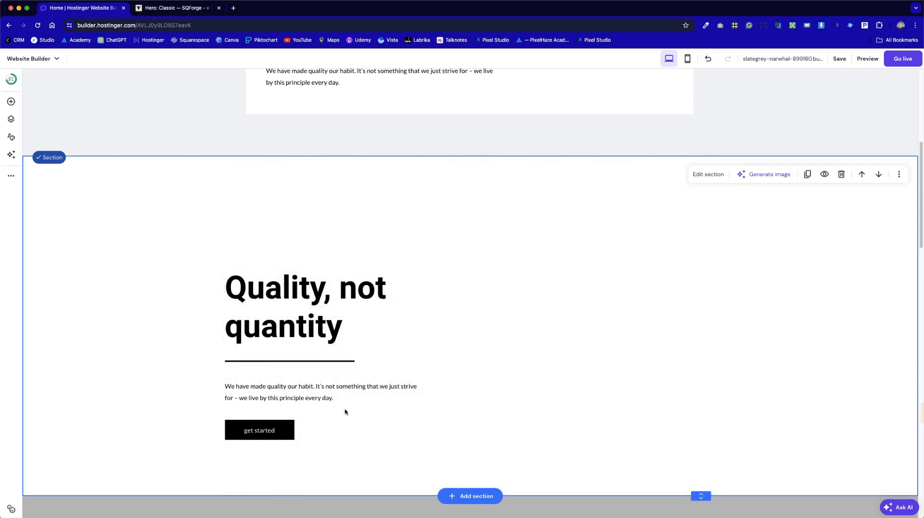
- Move the paragraph and the button together slightly higher, closer to the divider line
drag(329, 440, 300, 387)
click(360, 458)
drag(349, 450, 270, 390)
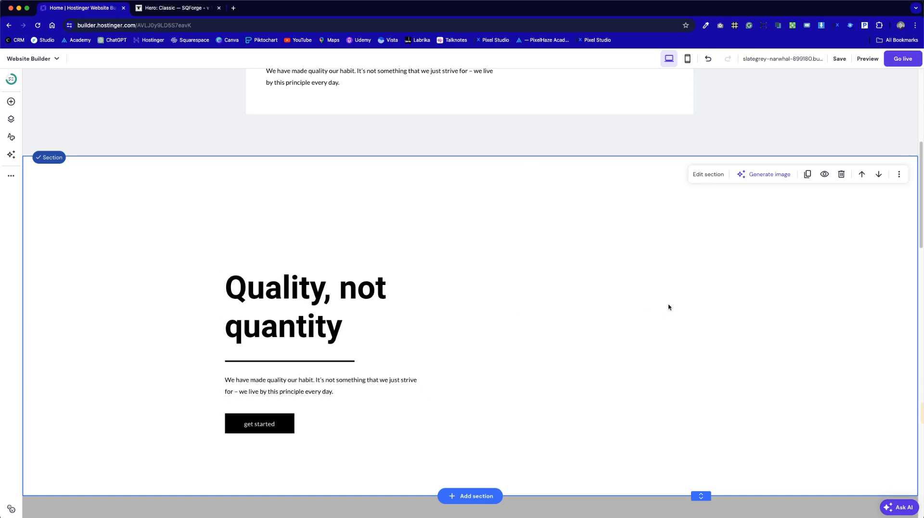
- Switch the section background to an image and use untitled-design-8-1 from the media library
click(710, 174)
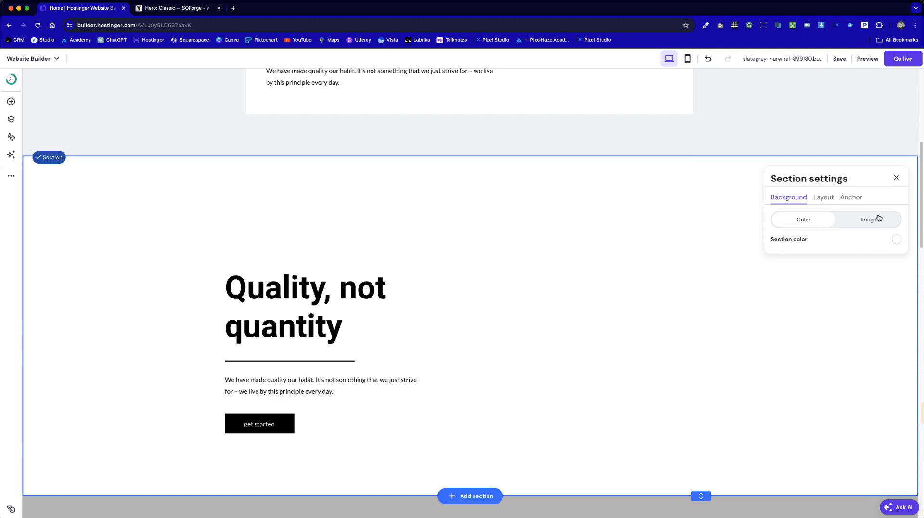
click(848, 218)
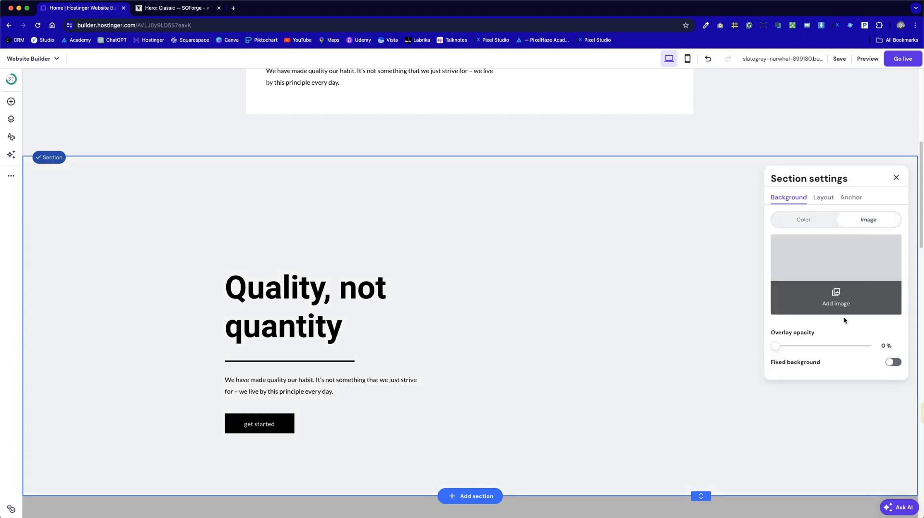
click(840, 308)
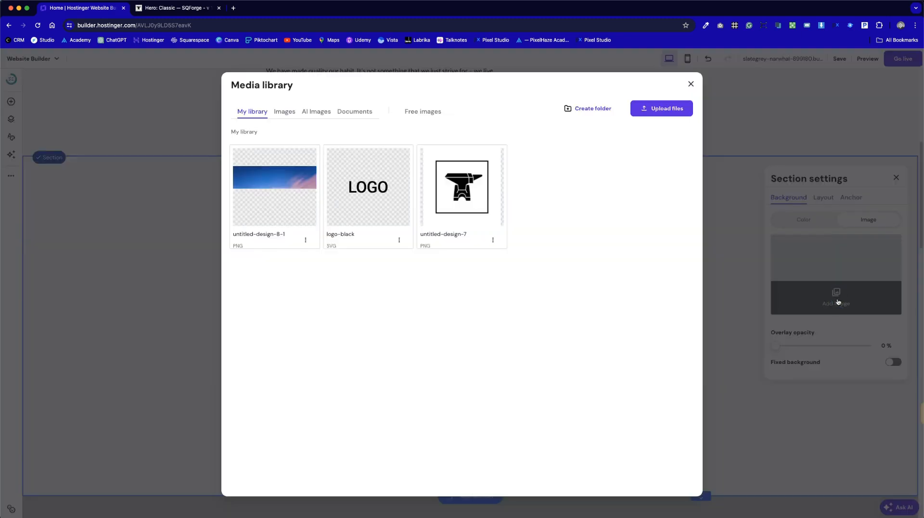
click(267, 187)
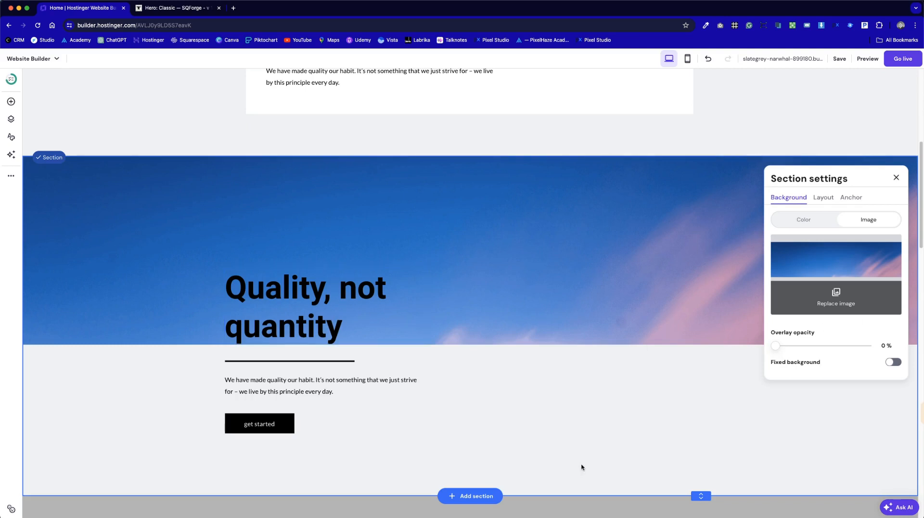
- Look for a replacement background image by searching the free images for "sky"
click(838, 278)
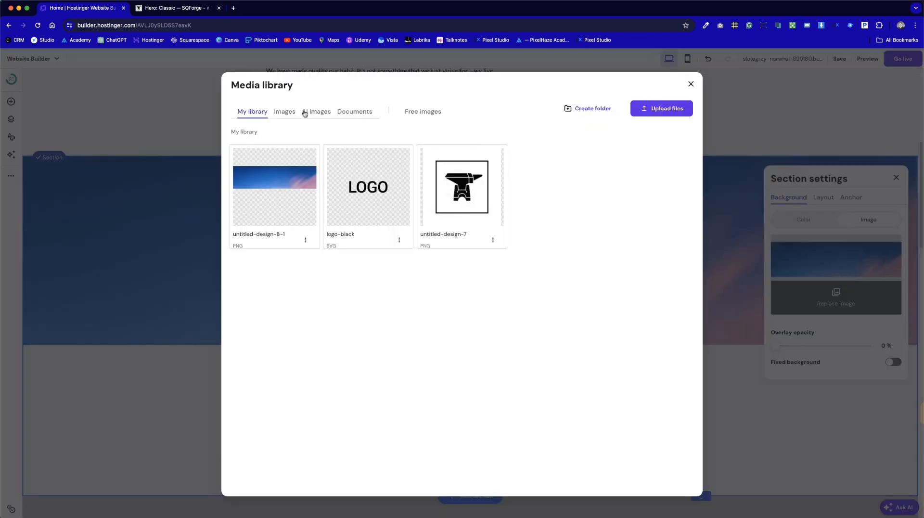
click(442, 111)
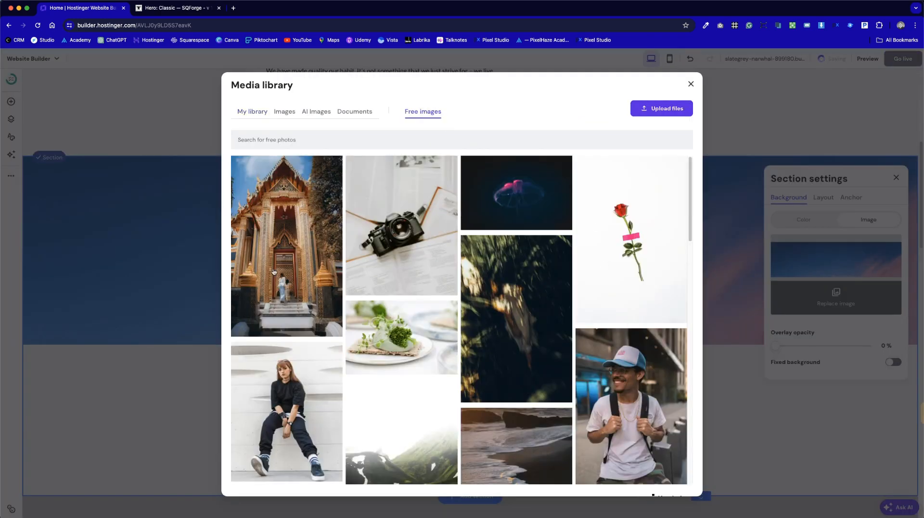
click(343, 135)
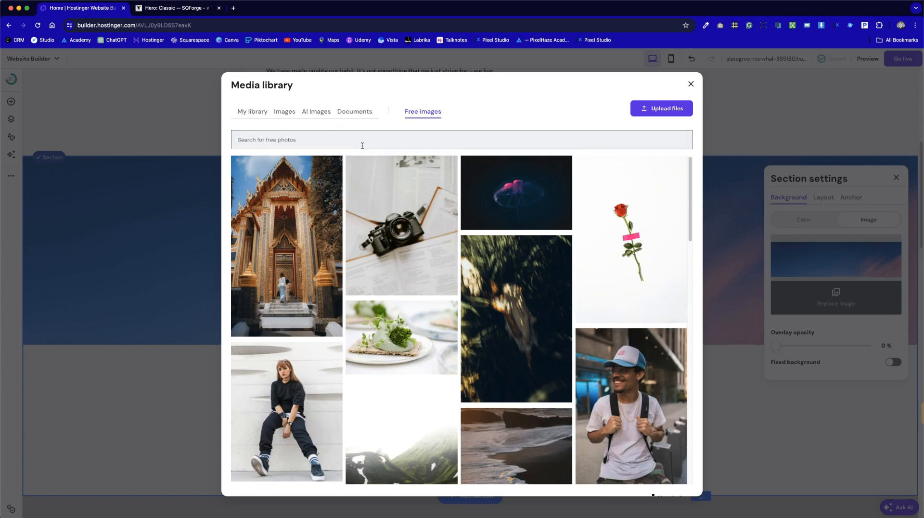
text(sky)
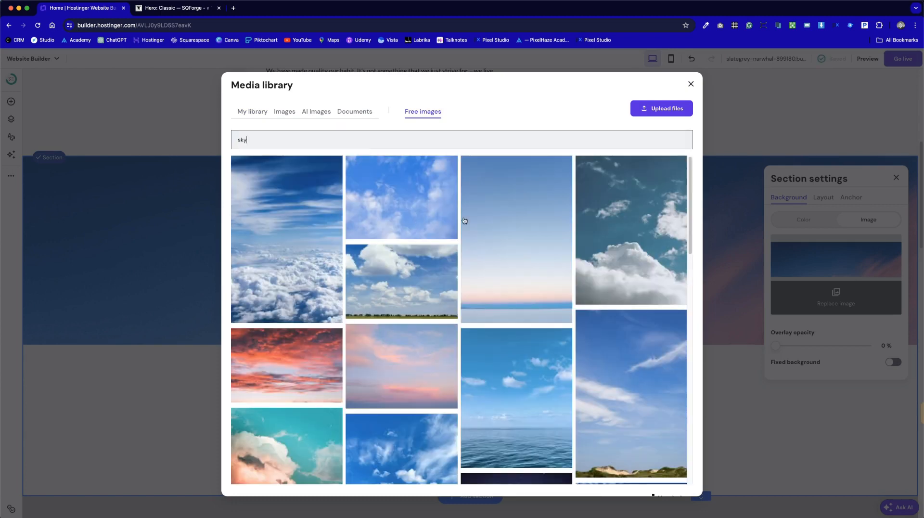
- Replace the section background with the photo of a deep blue sky fading to wispy white clouds near its lower edge
scroll(479, 442, down, 6)
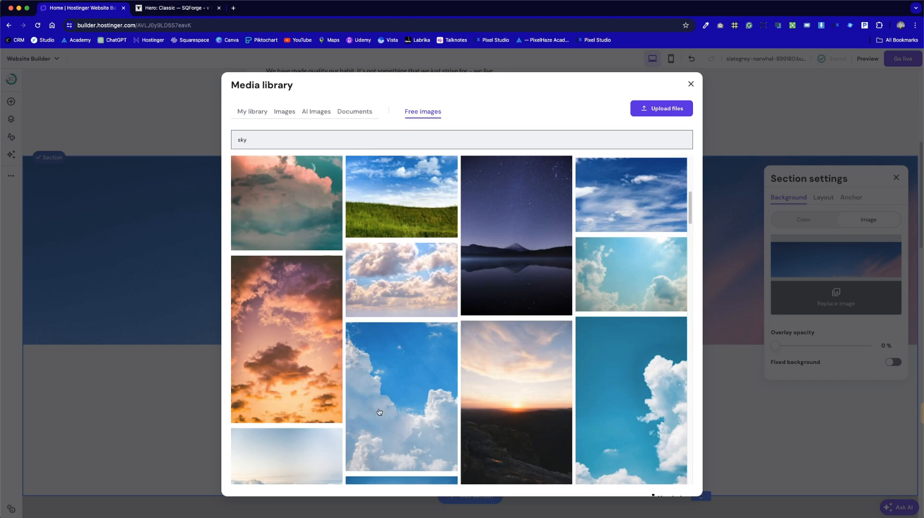
scroll(604, 418, down, 10)
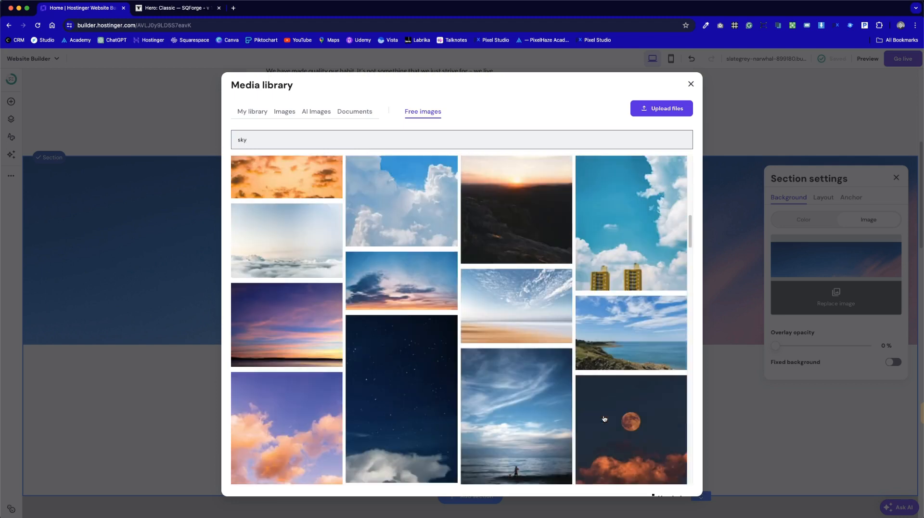
scroll(604, 419, down, 5)
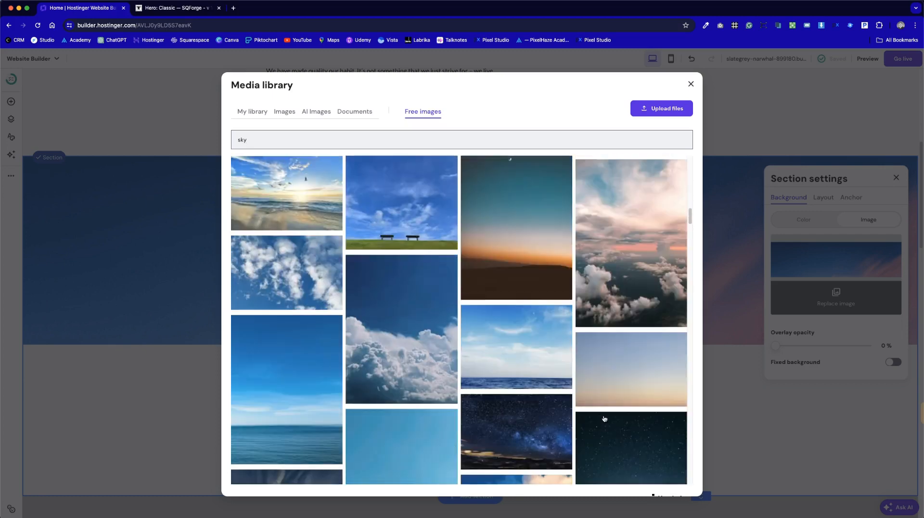
scroll(466, 384, down, 8)
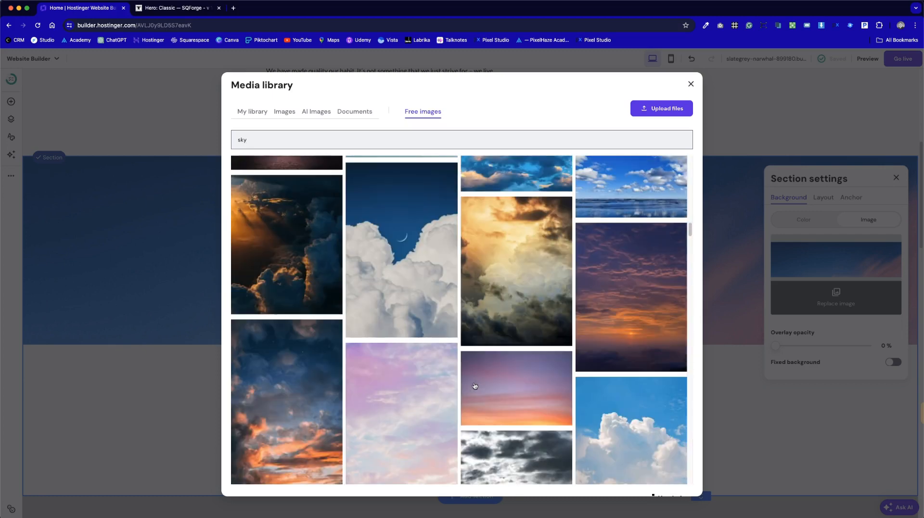
scroll(475, 385, down, 3)
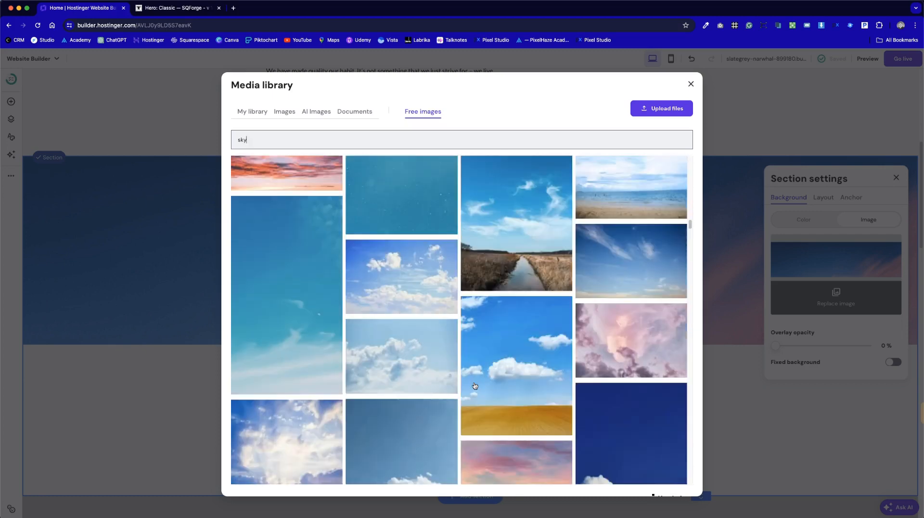
scroll(380, 326, down, 5)
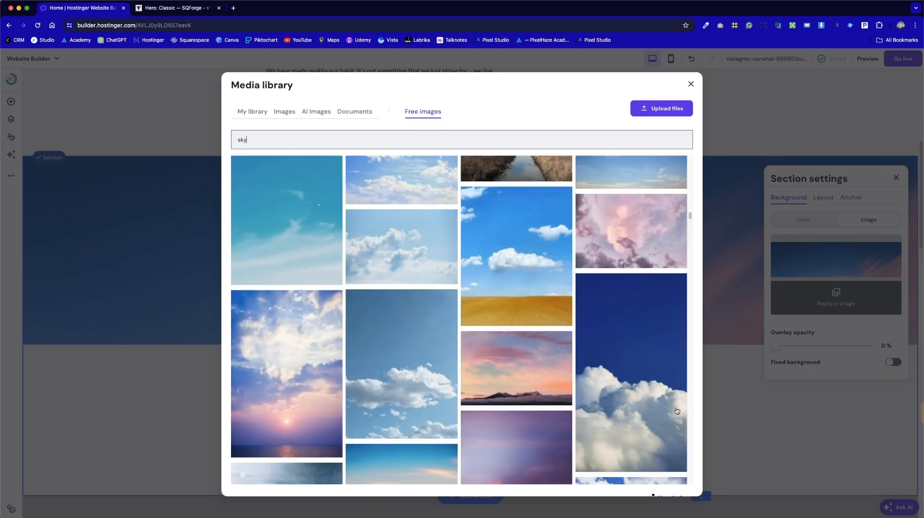
scroll(651, 365, down, 10)
scroll(654, 362, down, 15)
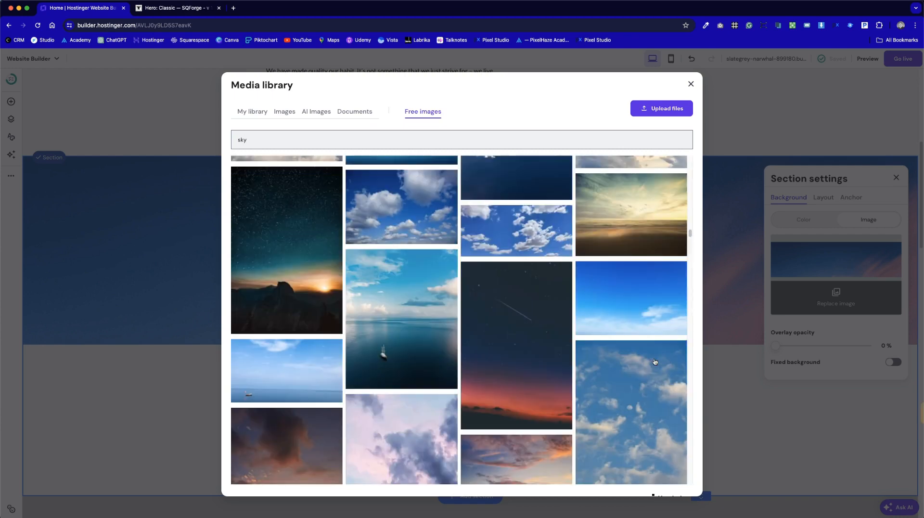
click(611, 301)
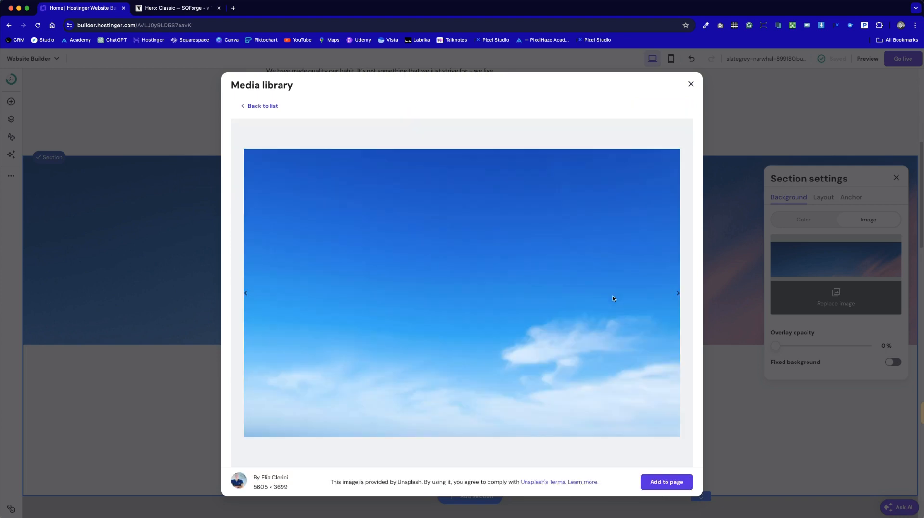
click(666, 482)
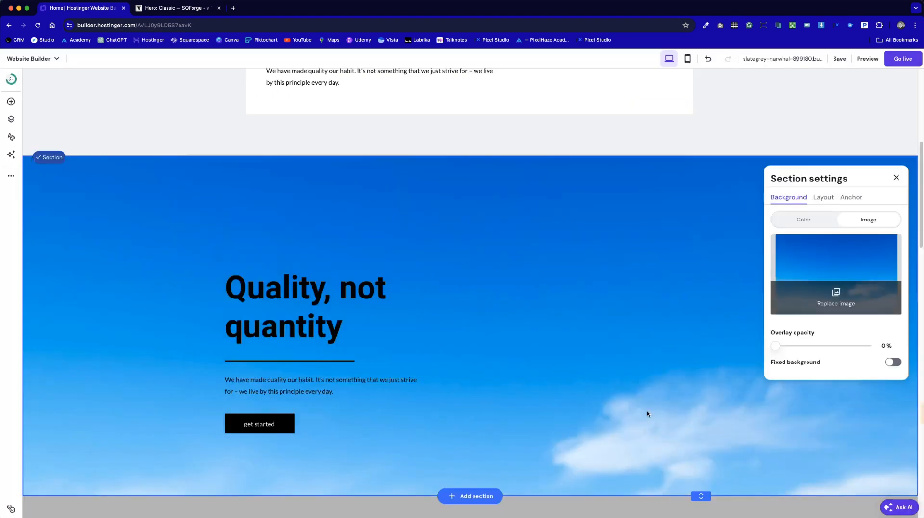
click(613, 366)
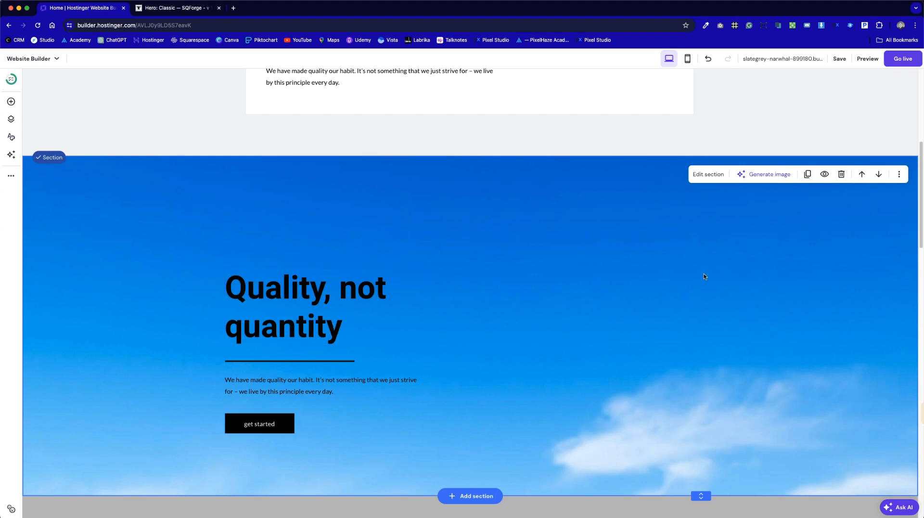
- Darken the section's background image by raising its overlay opacity to roughly a third of the range
click(717, 174)
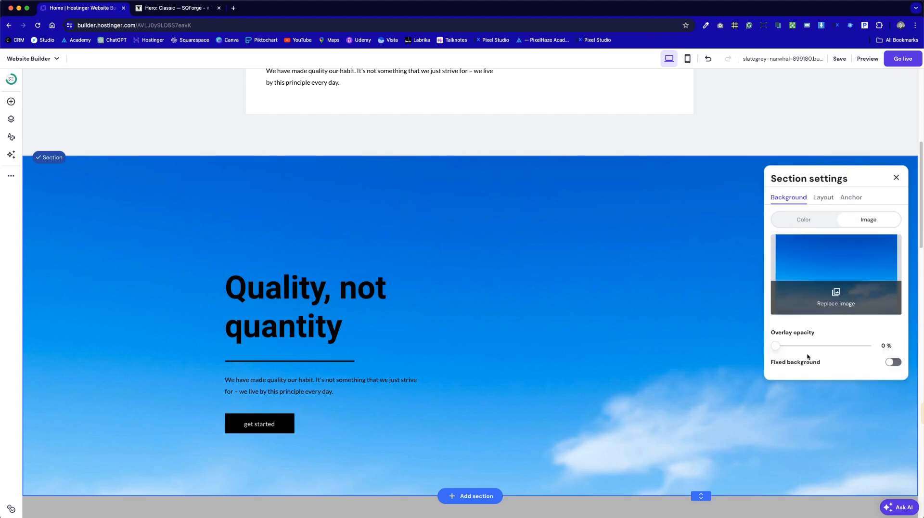
drag(776, 347, 807, 351)
click(621, 322)
- Set the text color of the whole "Quality, not quantity" heading to the white website color
click(327, 320)
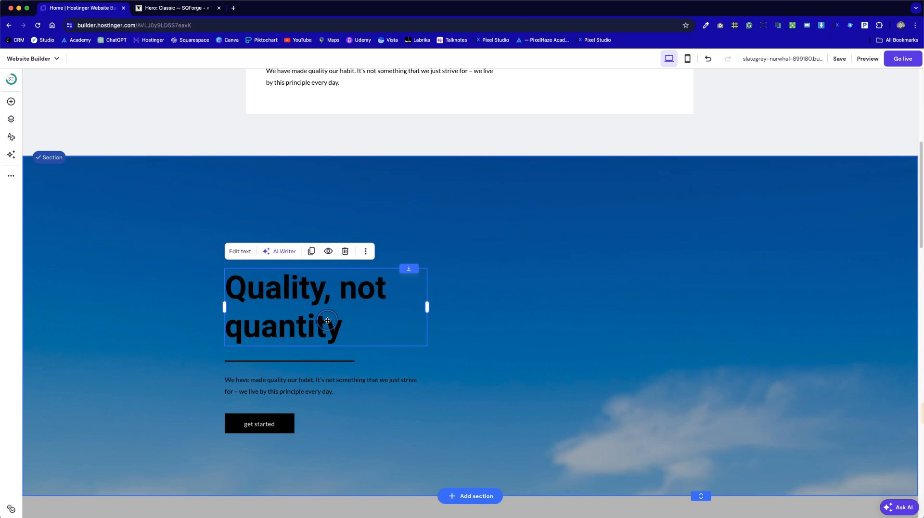
click(239, 251)
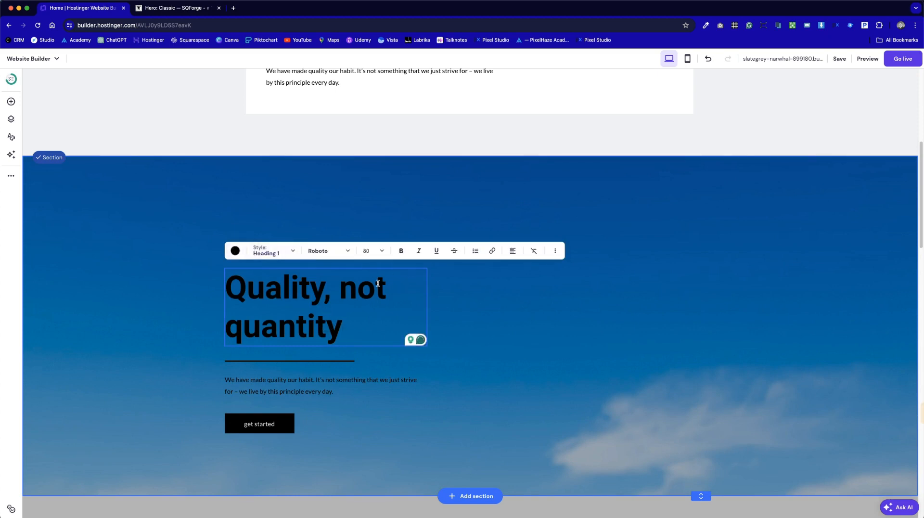
key(super+a)
click(234, 251)
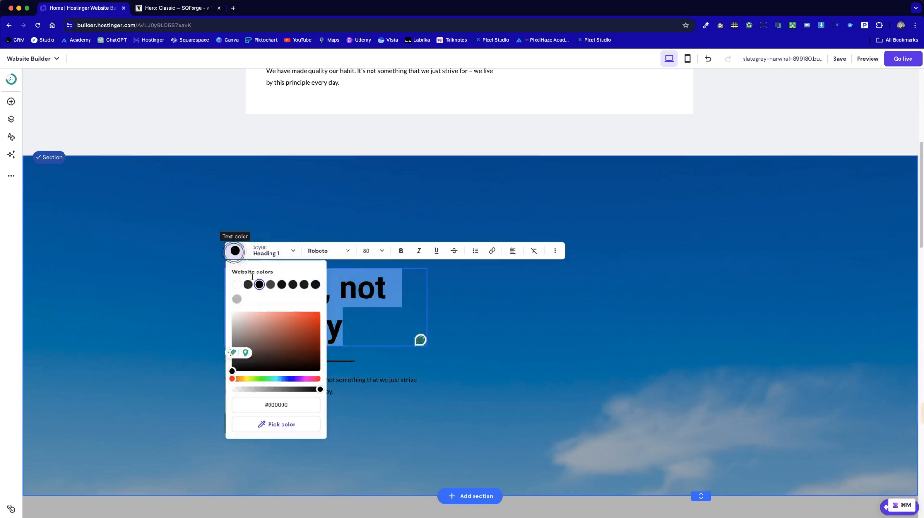
click(236, 284)
key(Escape)
- Change the color of the divider line beneath the heading to white
click(262, 361)
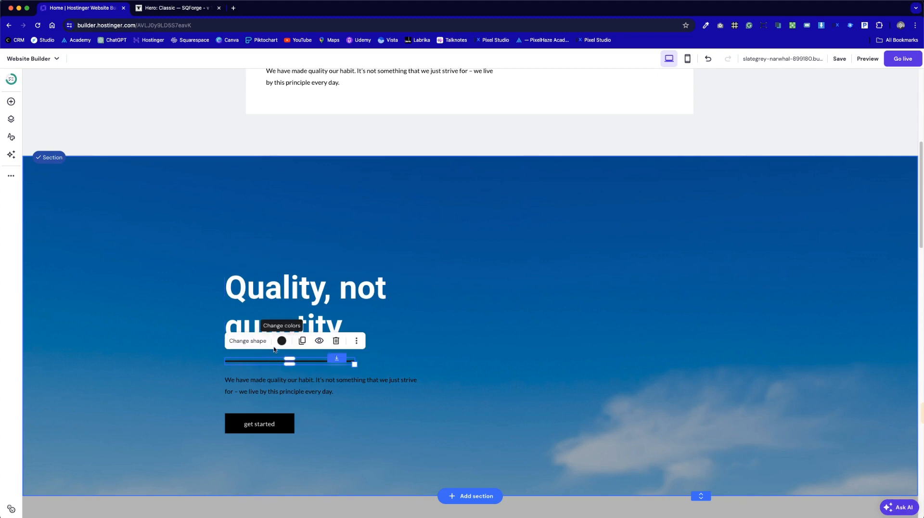
click(281, 340)
click(284, 177)
- Set the text color of the paragraph below the divider line to white
click(281, 382)
click(240, 355)
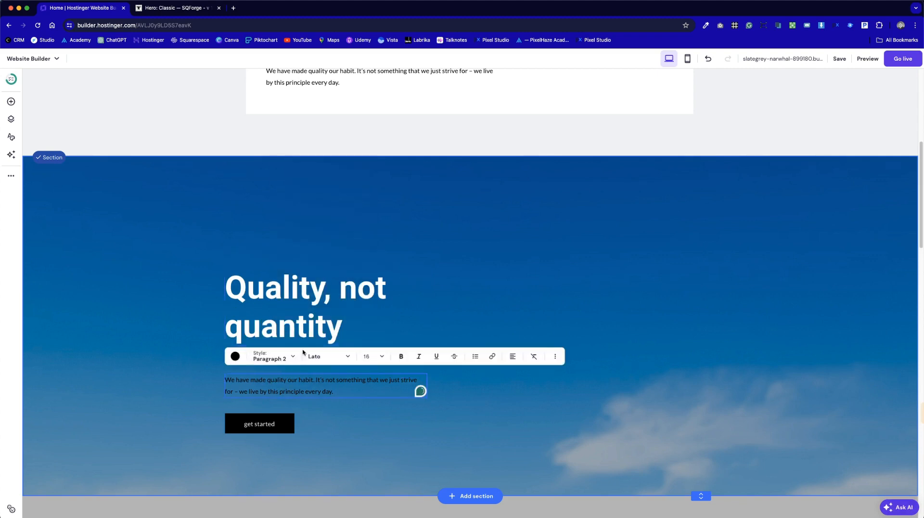
click(235, 356)
click(236, 192)
key(Escape)
- Set the "get started" button's fill color to white and its text color to dark grey #323232
click(272, 426)
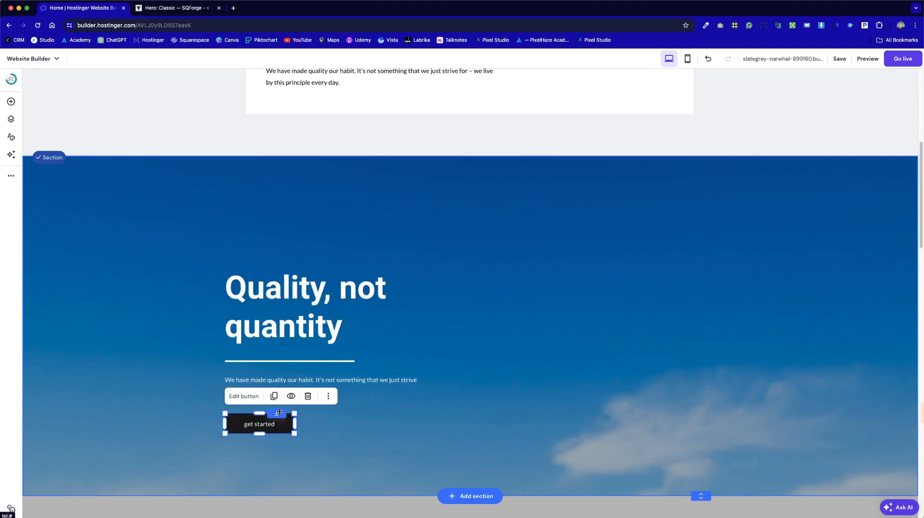
click(243, 396)
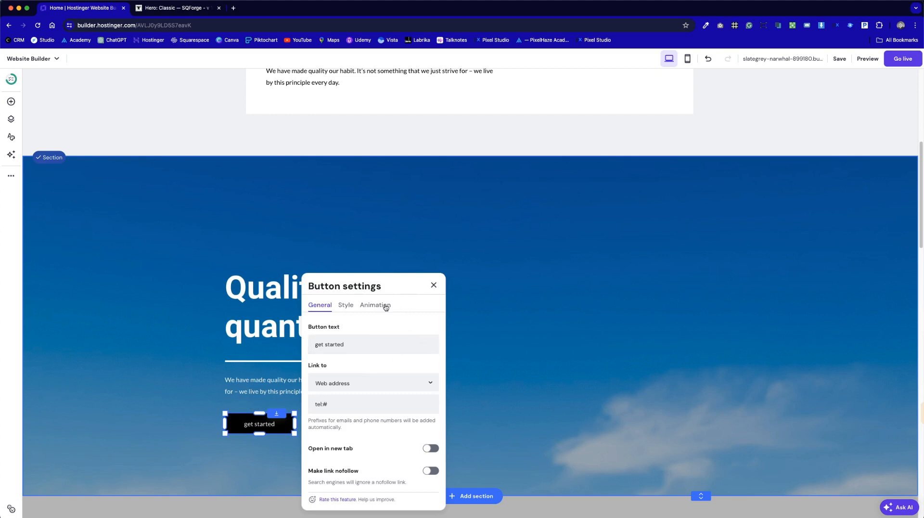
click(345, 306)
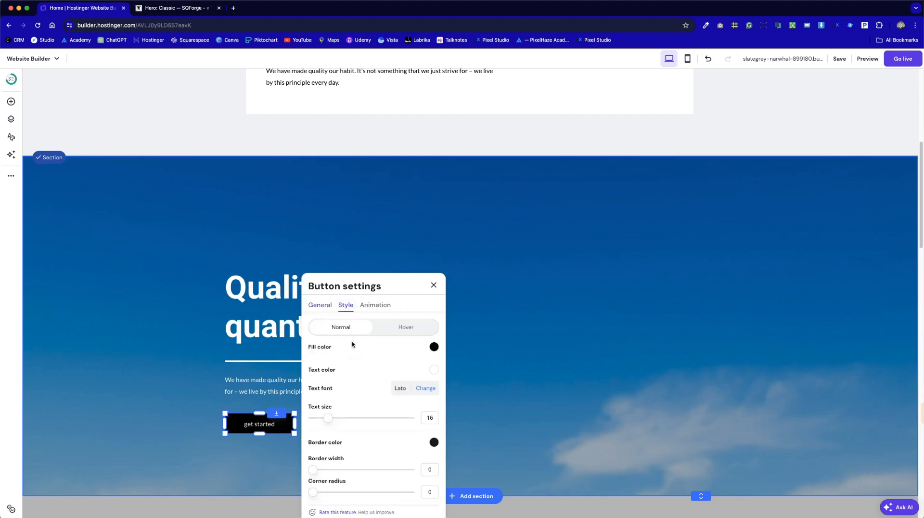
click(434, 346)
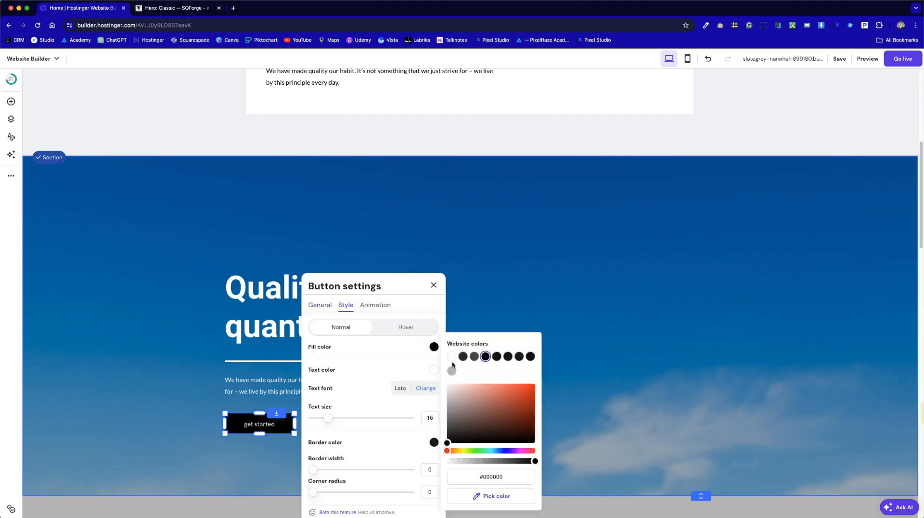
click(451, 356)
click(434, 370)
click(463, 356)
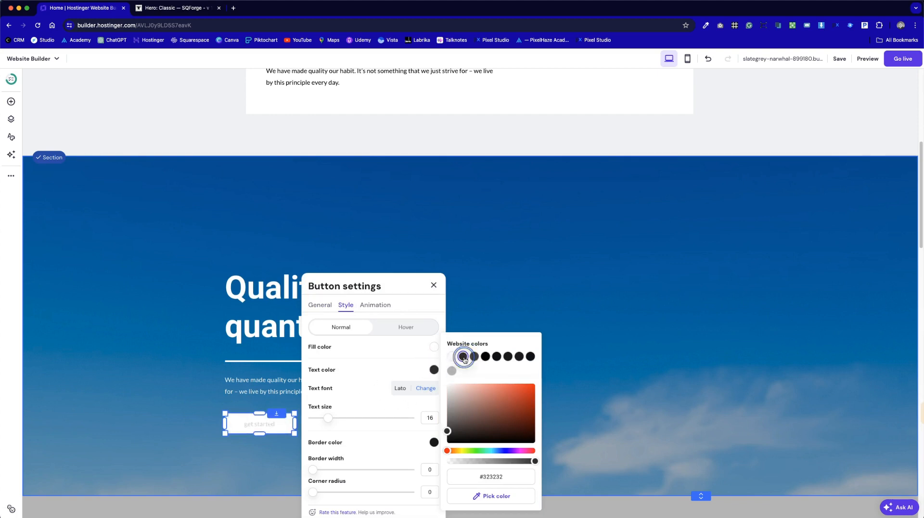
click(150, 371)
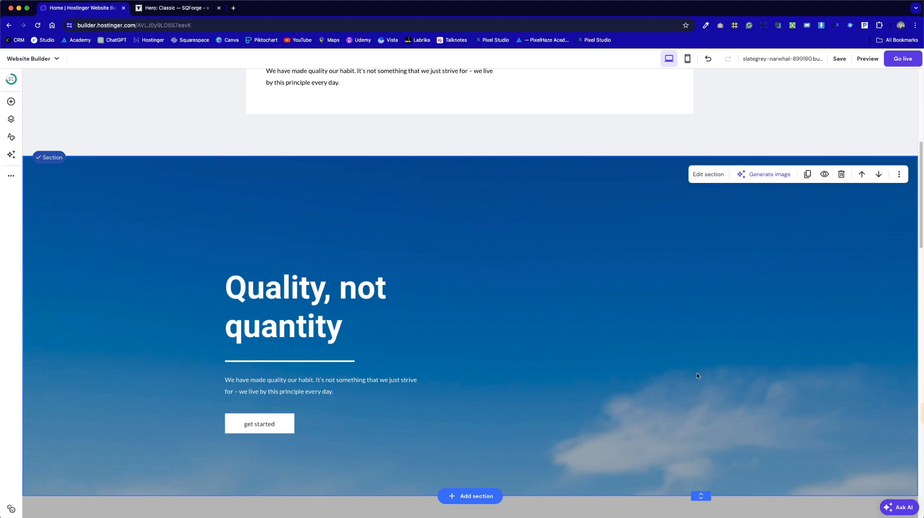
- Try out a contact form in the empty area beside the hero text, and remove it again
scroll(541, 323, down, 1)
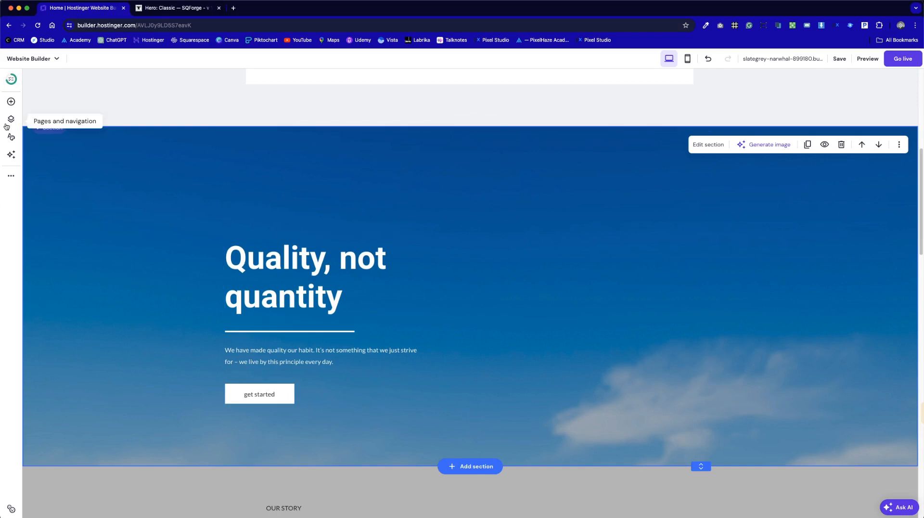
click(11, 101)
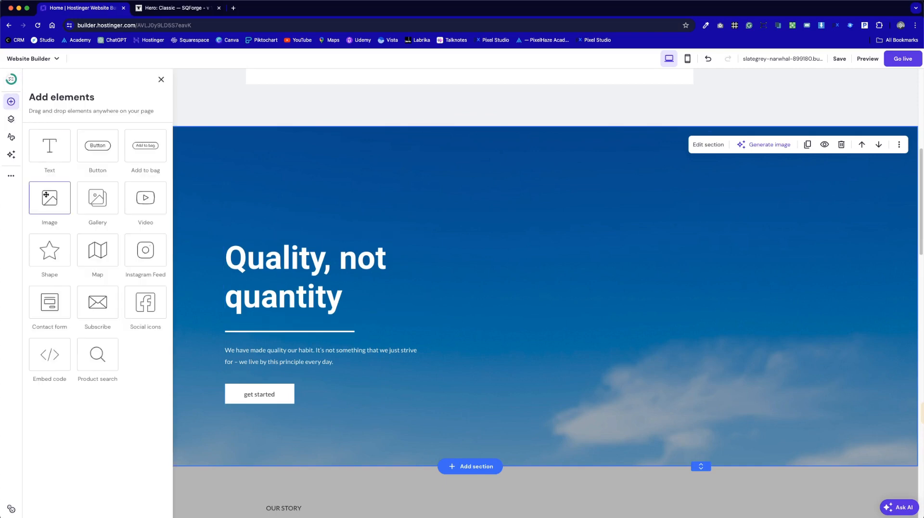
click(65, 296)
drag(481, 392, 830, 192)
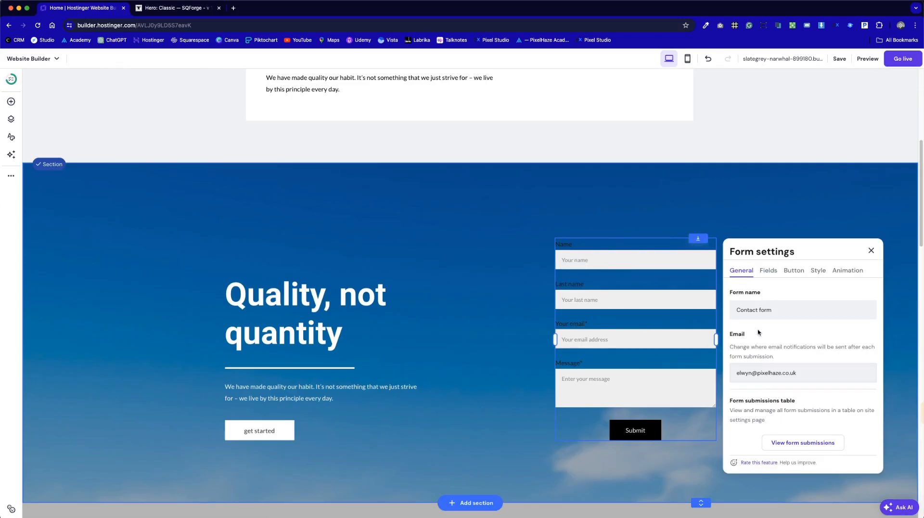
click(870, 251)
click(635, 219)
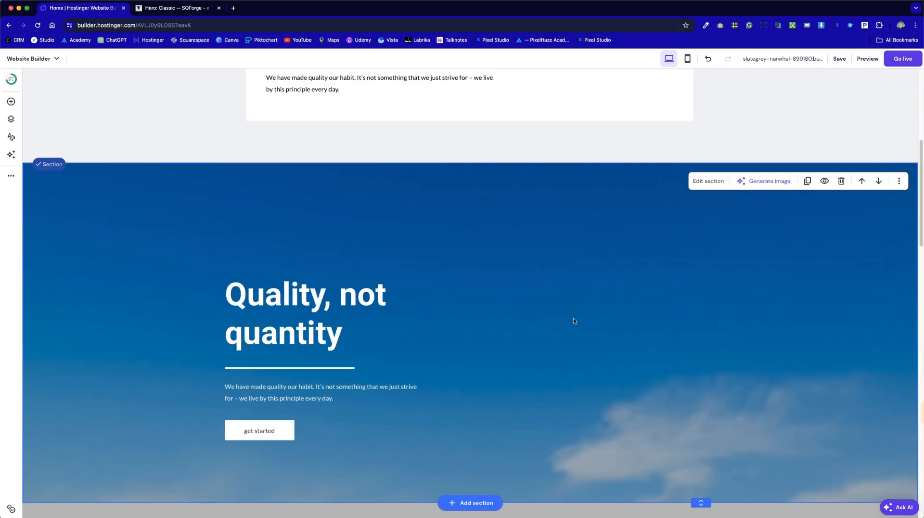
scroll(563, 334, up, 2)
scroll(563, 333, up, 7)
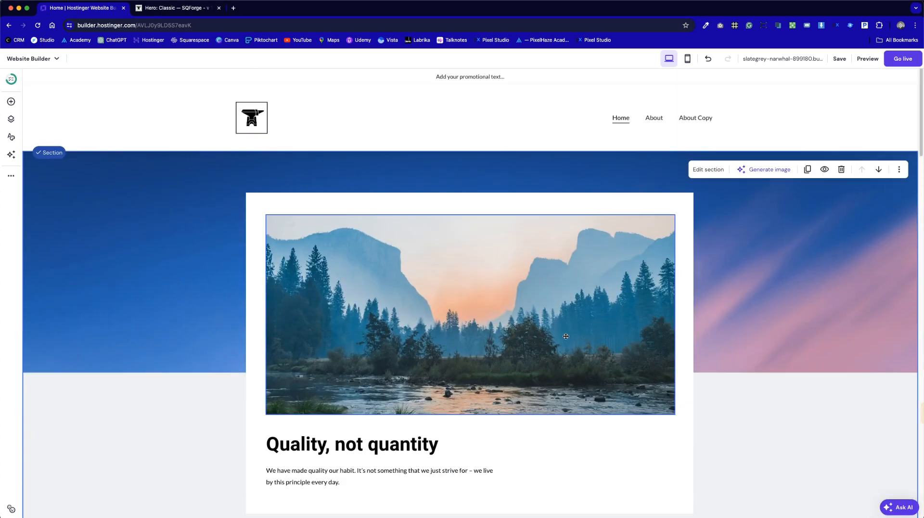
scroll(522, 287, down, 10)
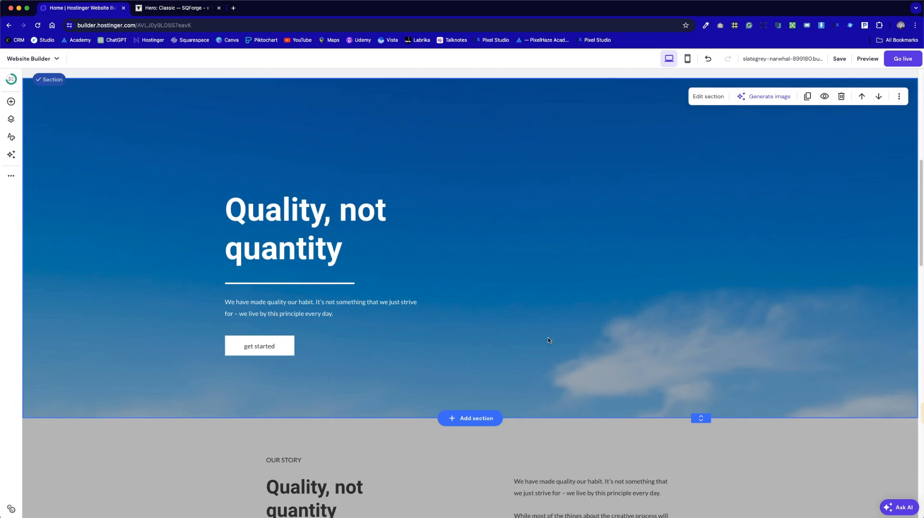
scroll(548, 339, up, 1)
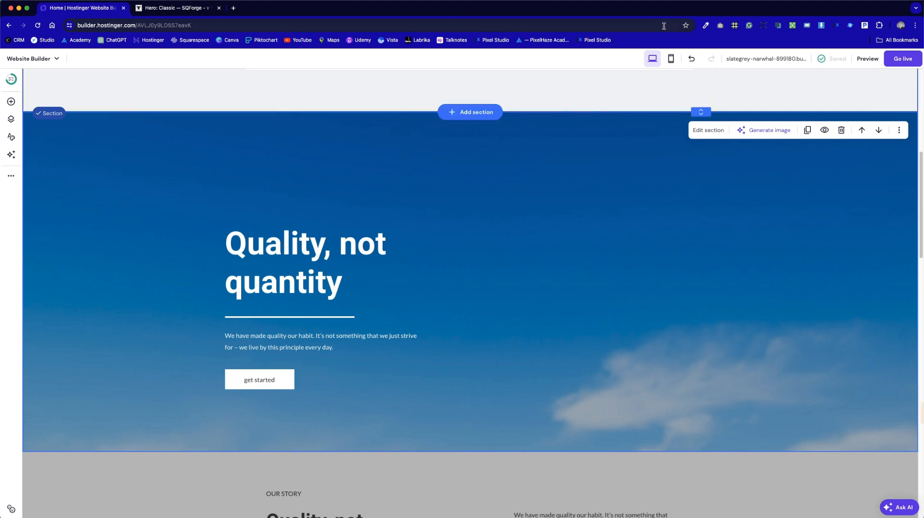
- Switch the editor to the mobile layout and extend the sky hero section's height downward
click(671, 58)
scroll(518, 270, up, 3)
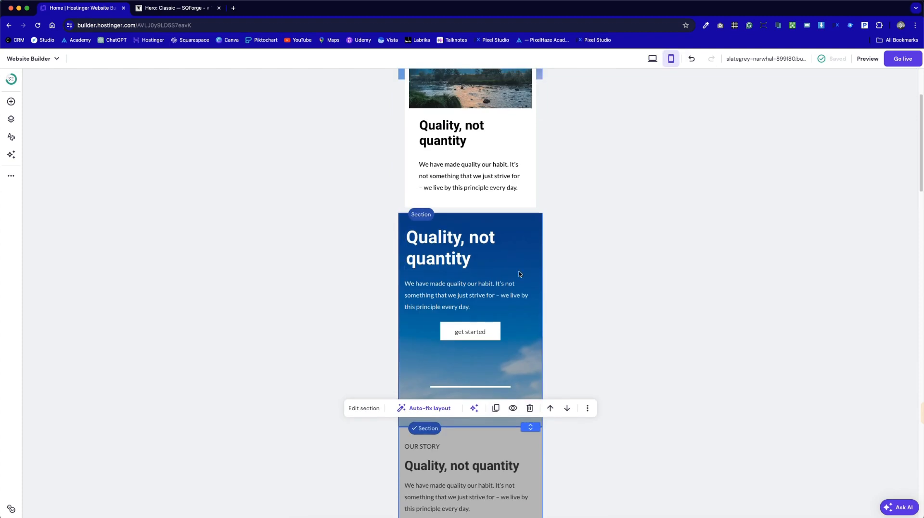
scroll(463, 386, down, 3)
scroll(496, 385, up, 2)
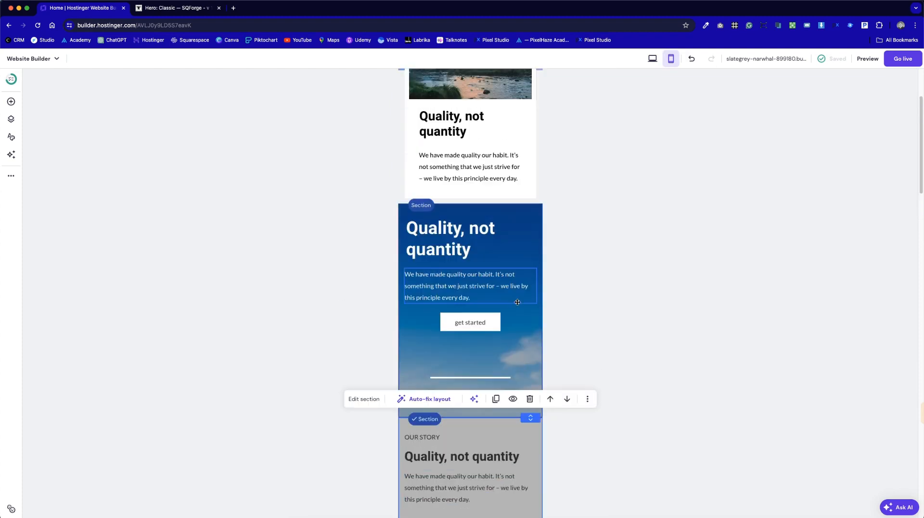
drag(529, 417, 530, 467)
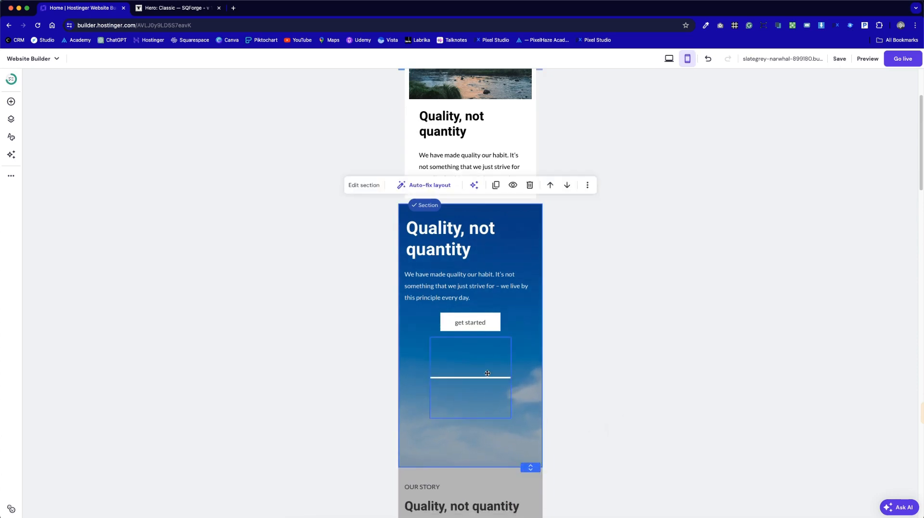
- Move the heading, paragraph, button and divider line down together within the mobile hero section
click(444, 248)
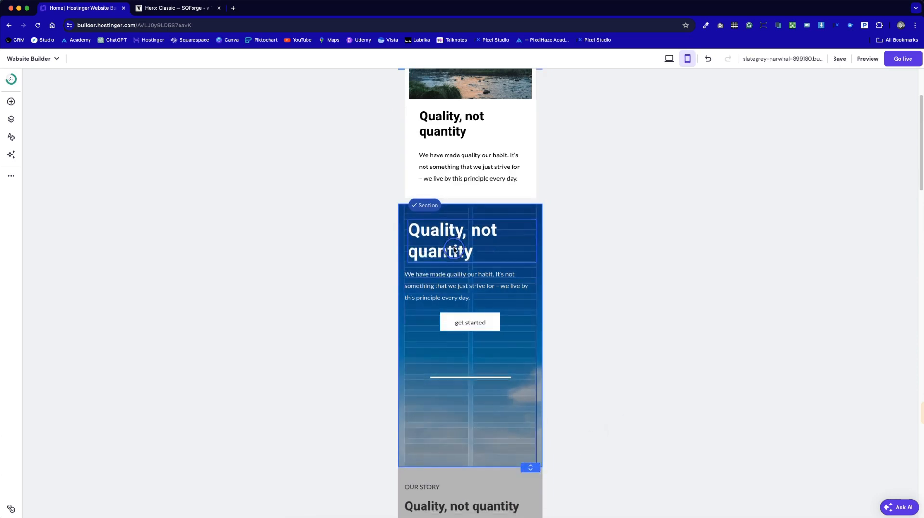
drag(488, 421, 434, 212)
drag(442, 252, 450, 326)
- Stack the heading, divider line, paragraph and button in that order, left-aligned, near the lower edge of the mobile hero section
click(476, 432)
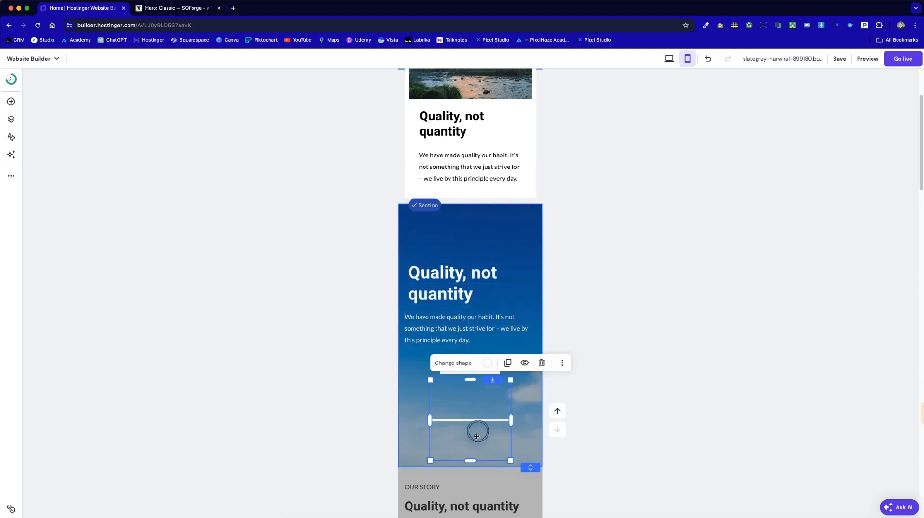
drag(469, 462, 459, 317)
click(481, 412)
click(494, 363)
drag(495, 363, 458, 407)
drag(453, 332, 451, 373)
drag(445, 313, 441, 341)
drag(435, 370, 435, 374)
drag(437, 279, 435, 355)
click(511, 454)
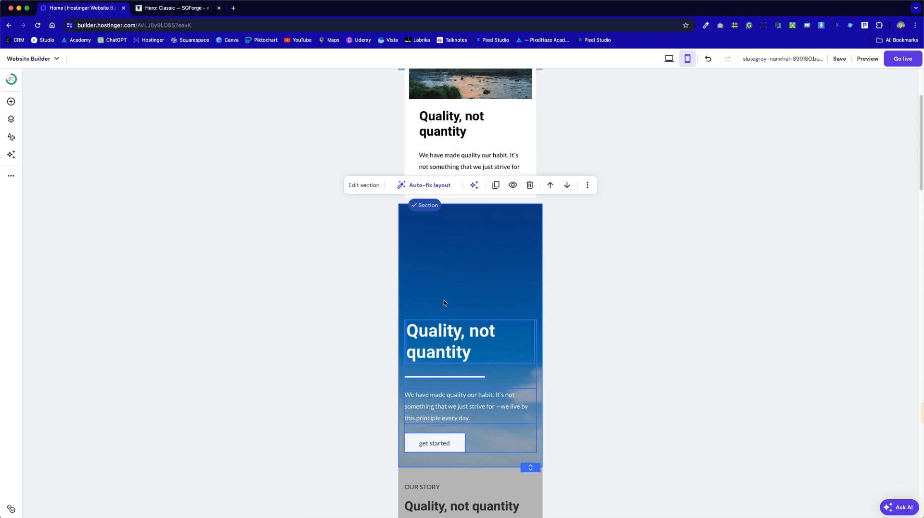
- Narrow the heading and paragraph text boxes slightly from their right edges in the mobile hero section
drag(439, 352, 464, 352)
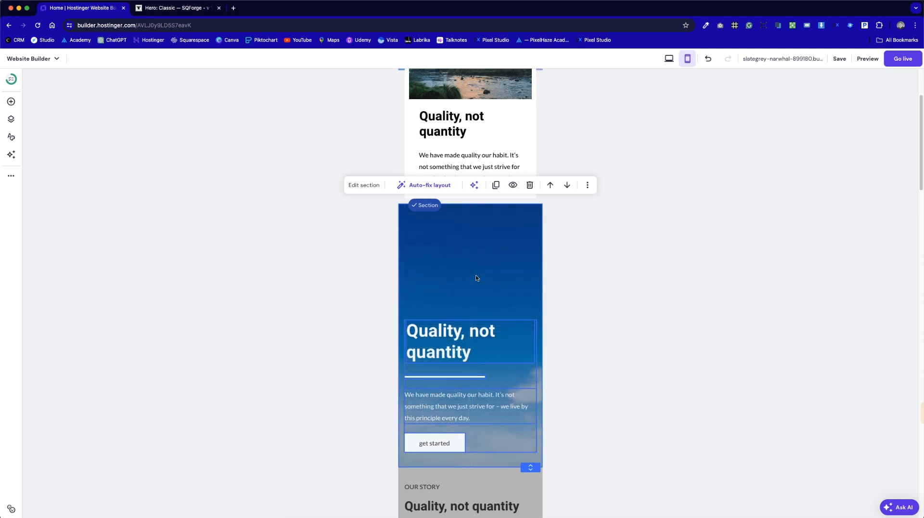
click(520, 353)
drag(533, 341, 524, 342)
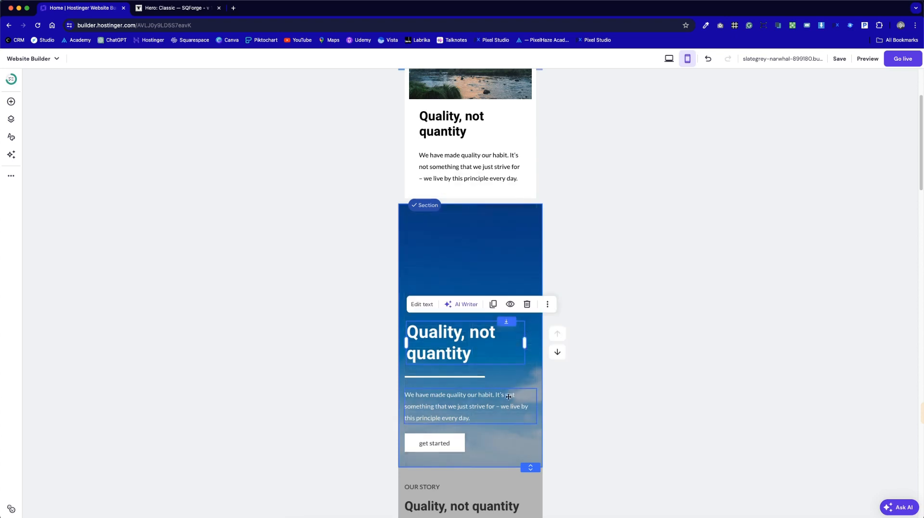
click(527, 411)
drag(536, 408, 519, 404)
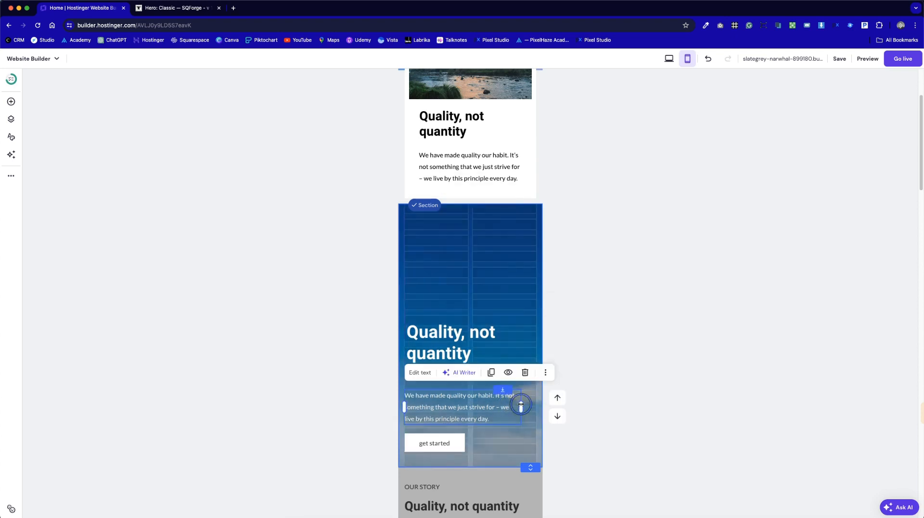
- Indent all four hero elements together slightly from the mobile section's left edge and fine-tune their spacing above its lower edge
click(511, 447)
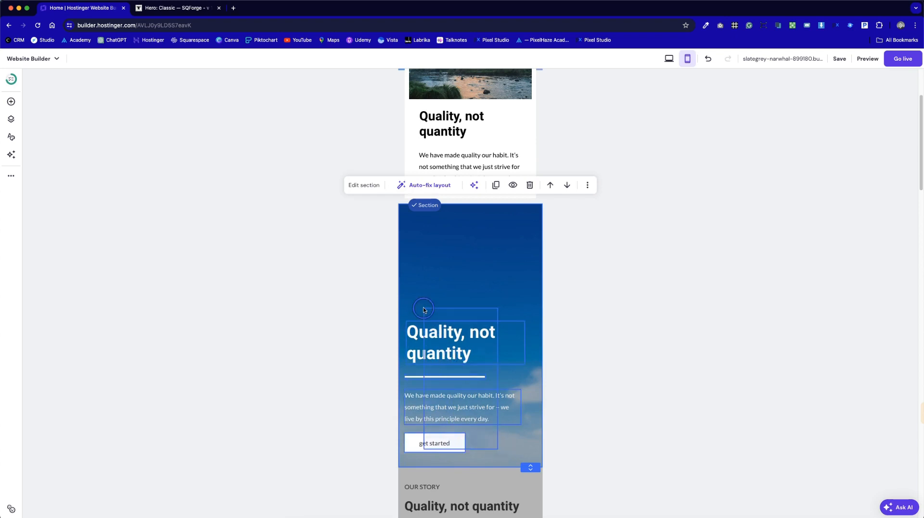
drag(439, 351, 443, 355)
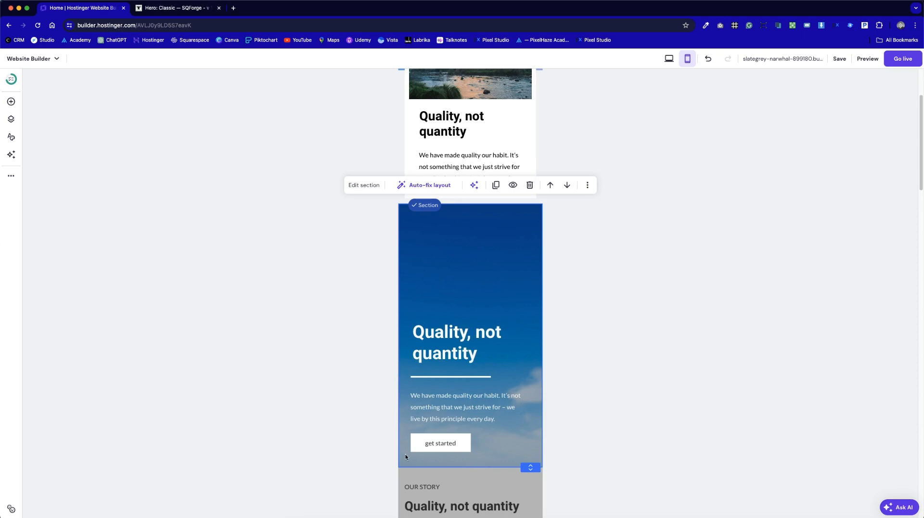
click(444, 442)
drag(450, 413, 451, 414)
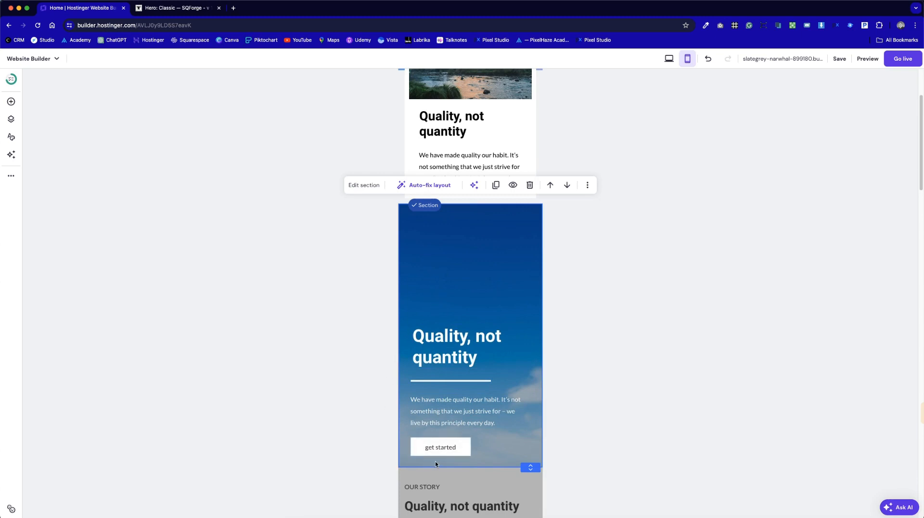
drag(463, 459, 446, 350)
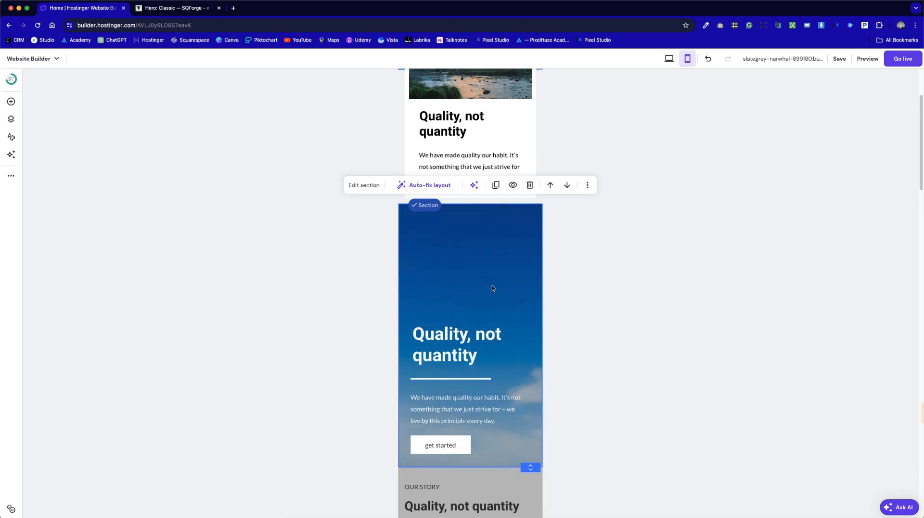
scroll(495, 342, down, 1)
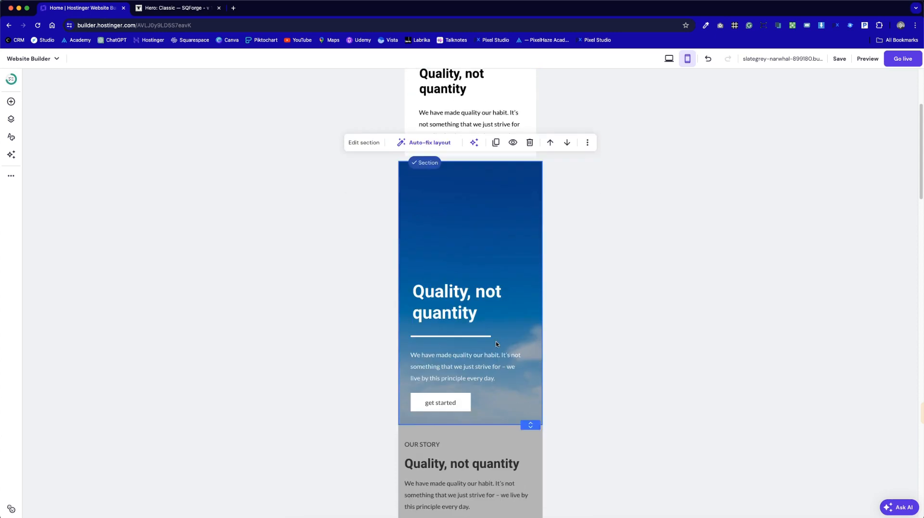
scroll(496, 344, up, 2)
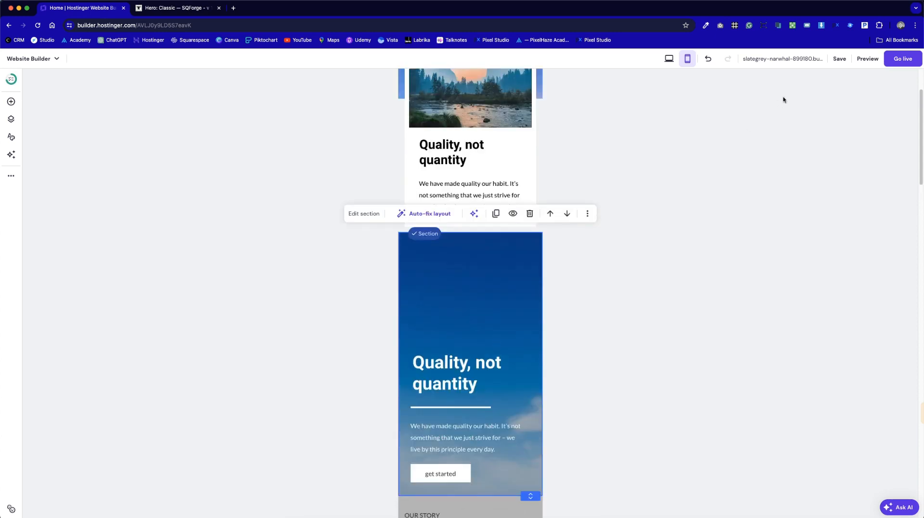
- Return the editor to the desktop layout and save the website
click(668, 58)
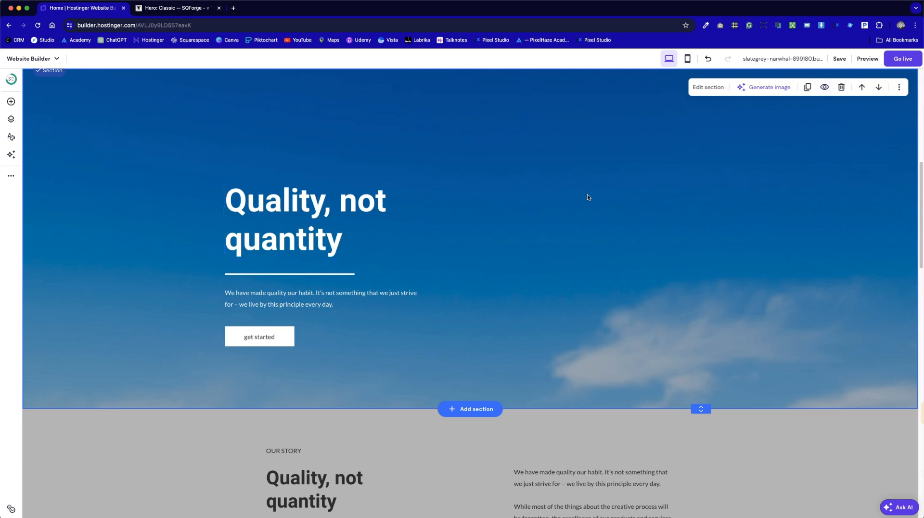
click(839, 58)
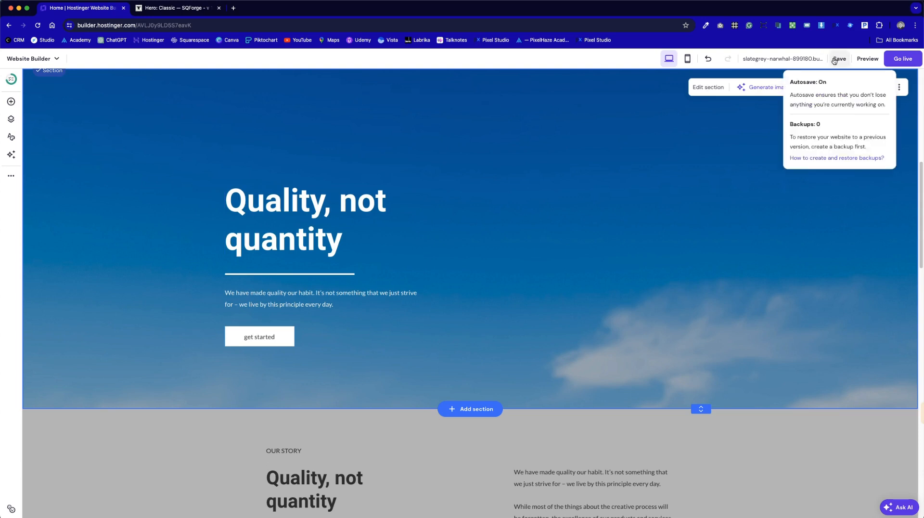
click(898, 87)
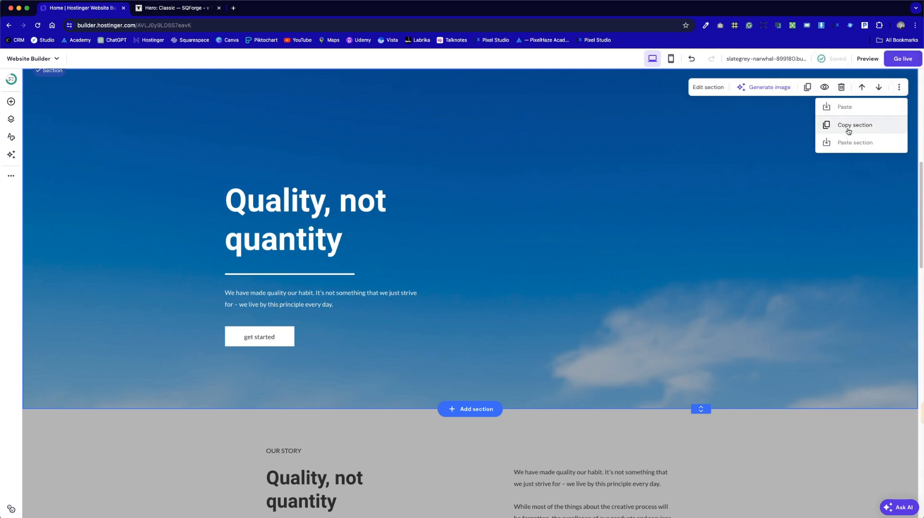
click(747, 309)
scroll(711, 358, up, 9)
scroll(712, 358, down, 8)
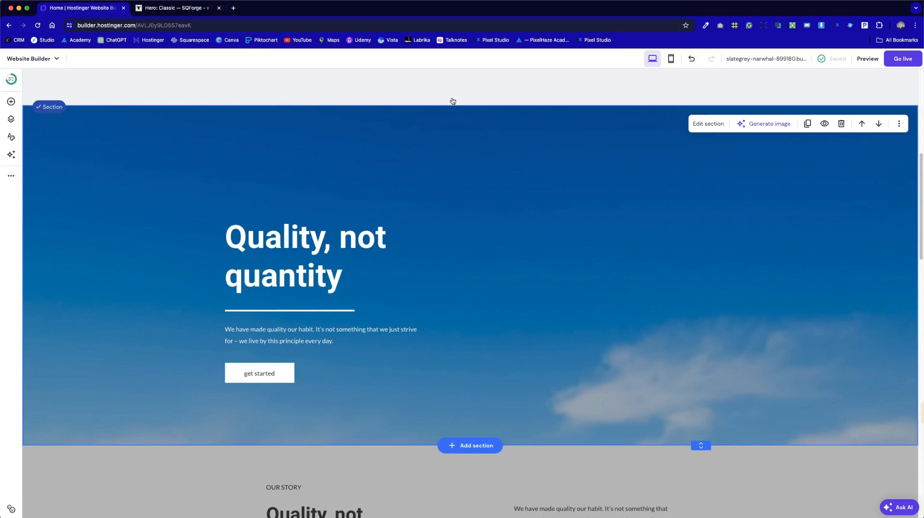